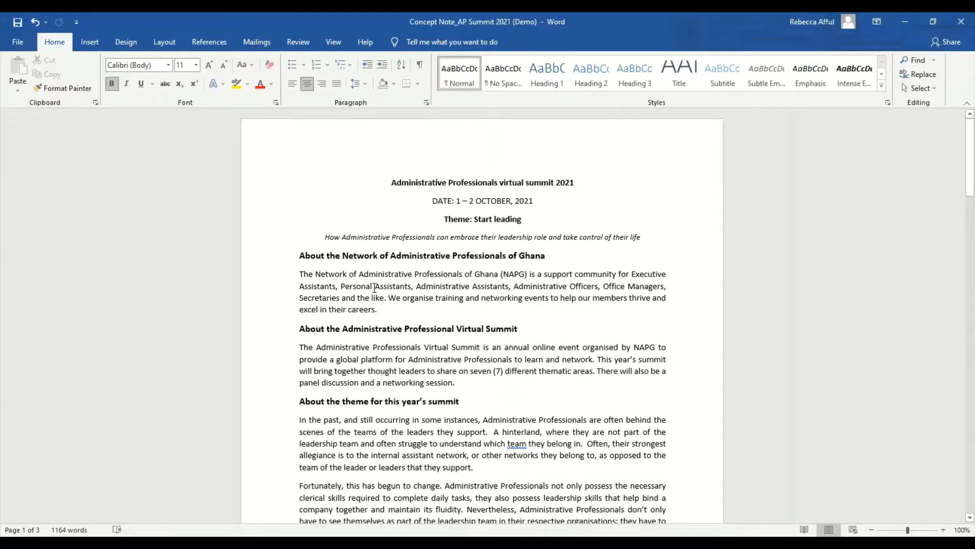
Step: Apply the Title style to the document's main heading, "Administrative Professionals virtual summit 2021"
{"action": "left_click", "coordinate": [367, 347]}
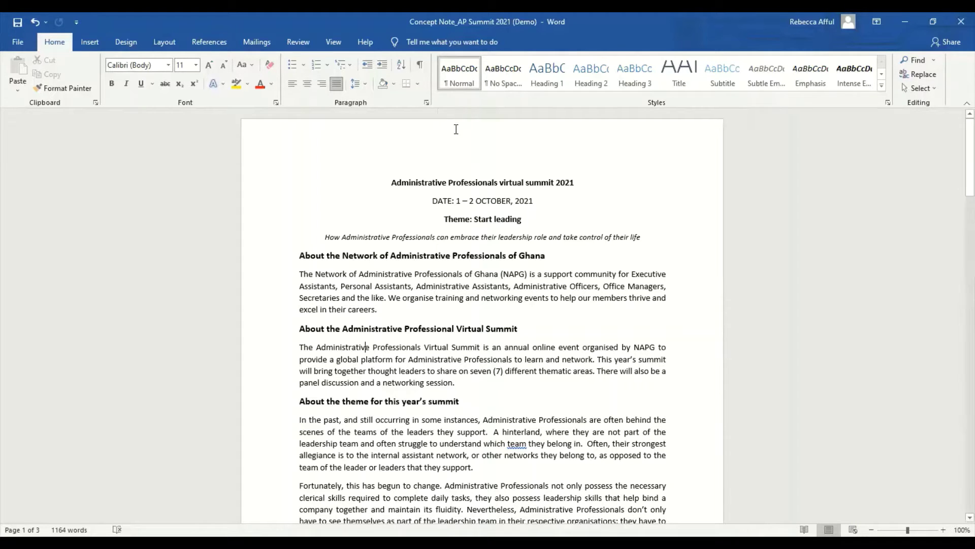
{"action": "left_click", "coordinate": [412, 185]}
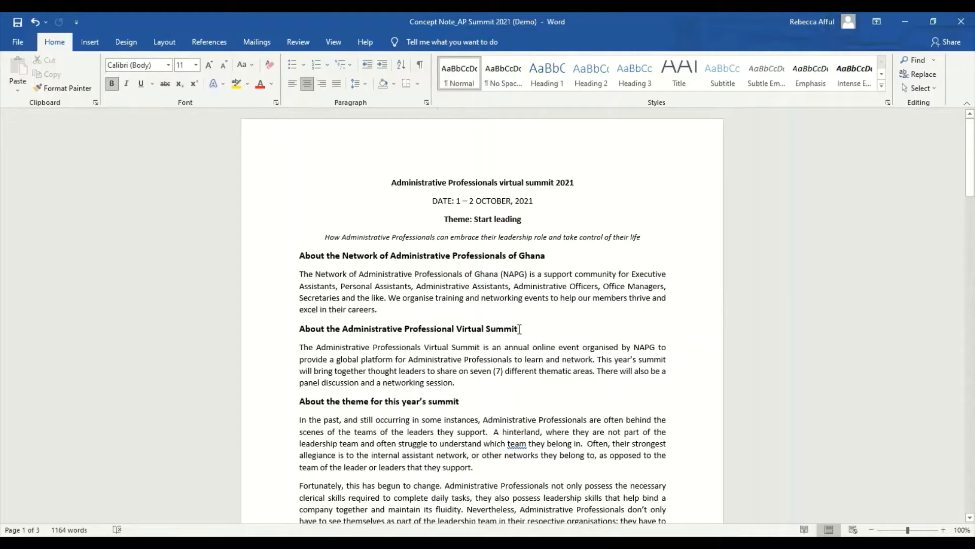
{"action": "left_click", "coordinate": [492, 178]}
{"action": "left_click", "coordinate": [678, 73]}
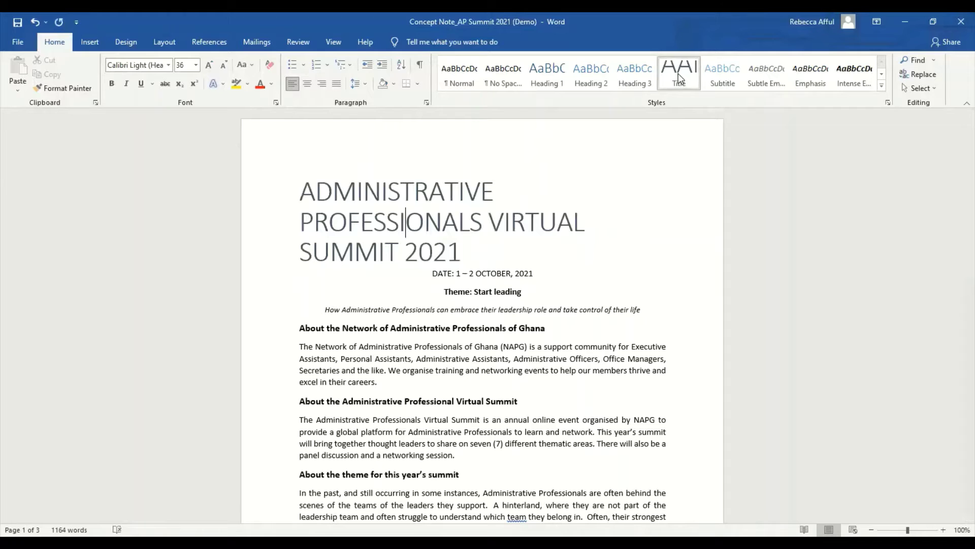
Step: Apply the Subtitle style to the date line and to the "Theme: Start leading" line below the title
{"action": "left_click", "coordinate": [492, 275]}
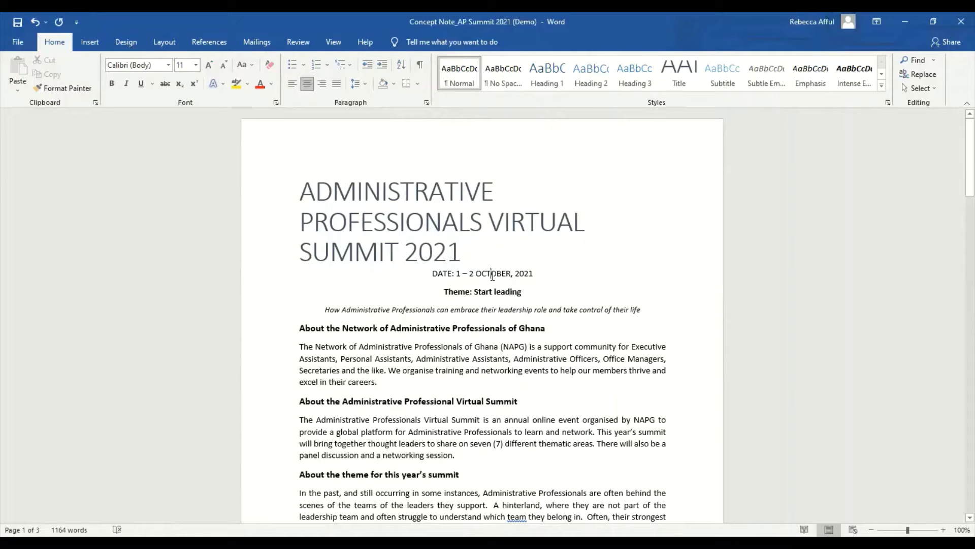
{"action": "left_click", "coordinate": [723, 73]}
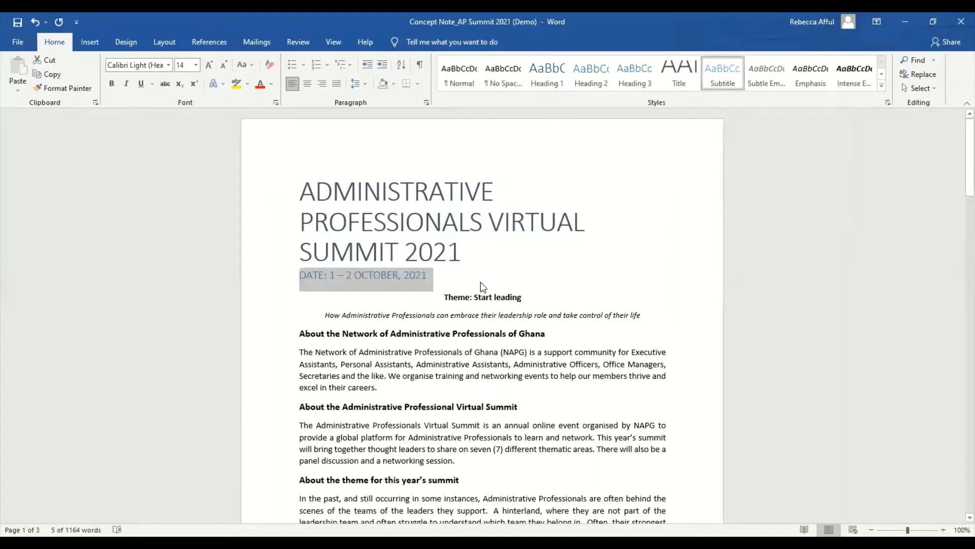
{"action": "left_click", "coordinate": [452, 284]}
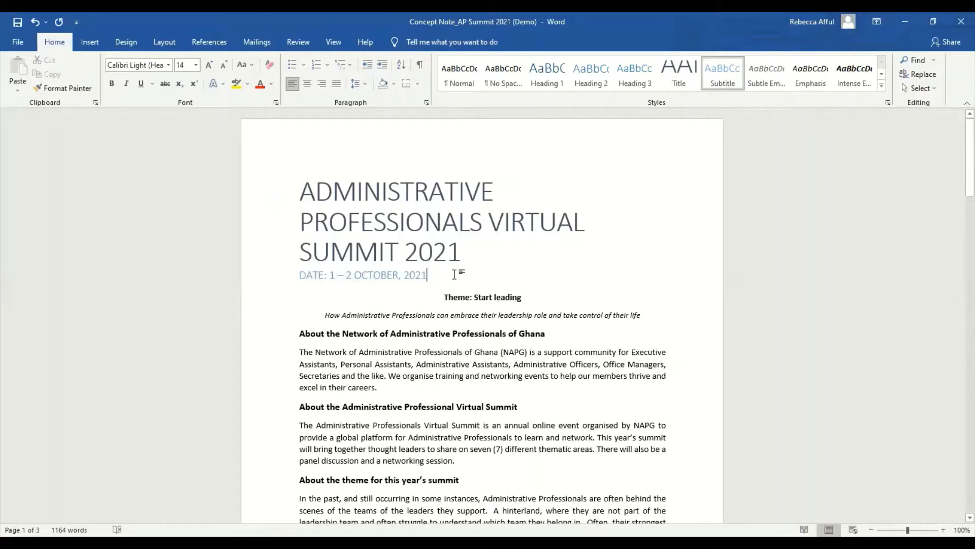
{"action": "left_click", "coordinate": [482, 297]}
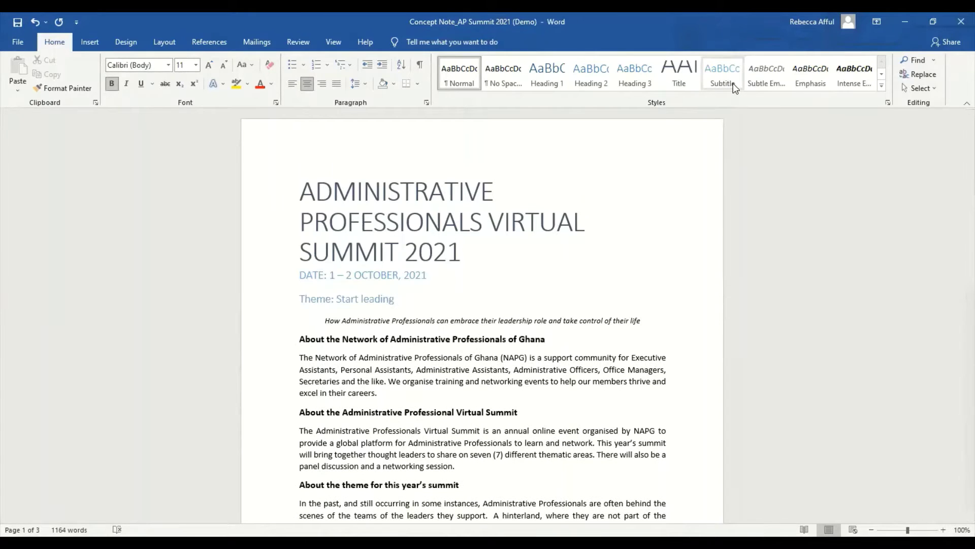
{"action": "left_click", "coordinate": [734, 87]}
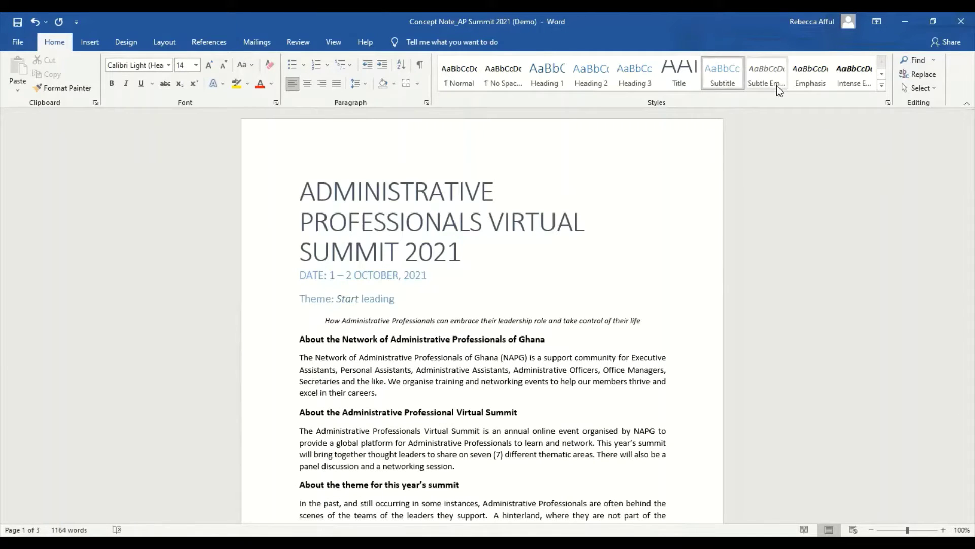
Step: Apply the Intense Emphasis style to the whole italic tagline beginning "How Administrative Professionals can embrace their leadership role"
{"action": "left_click", "coordinate": [402, 319]}
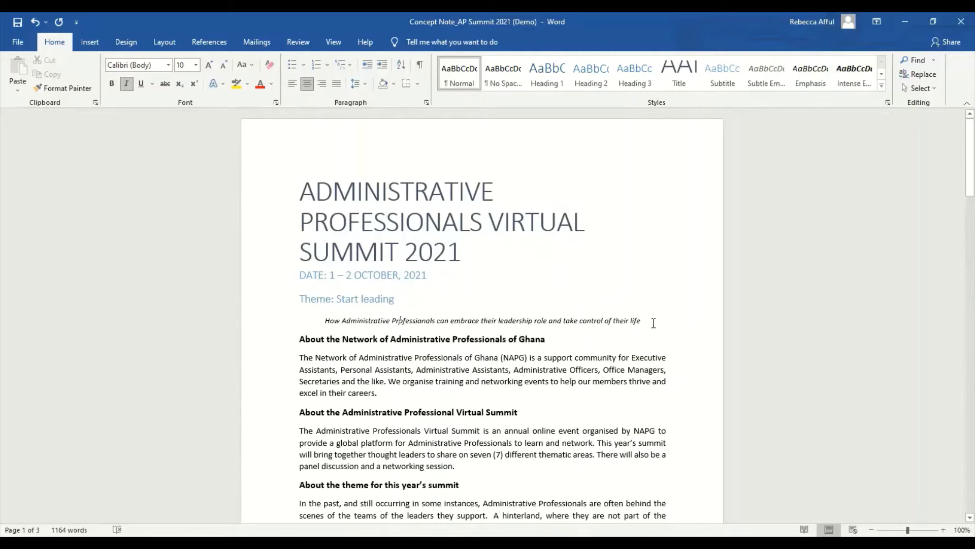
{"action": "left_click_drag", "start_coordinate": [651, 322], "coordinate": [331, 329]}
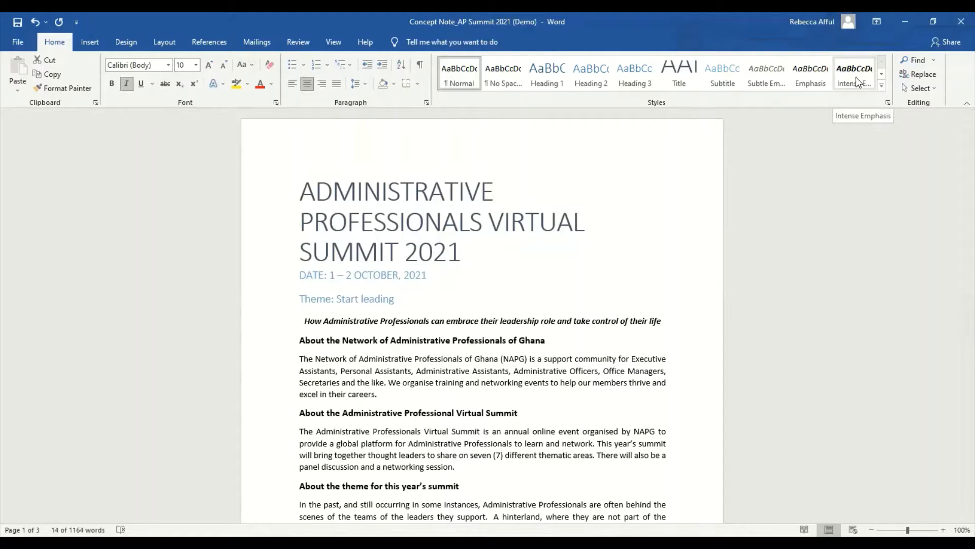
{"action": "left_click", "coordinate": [856, 78]}
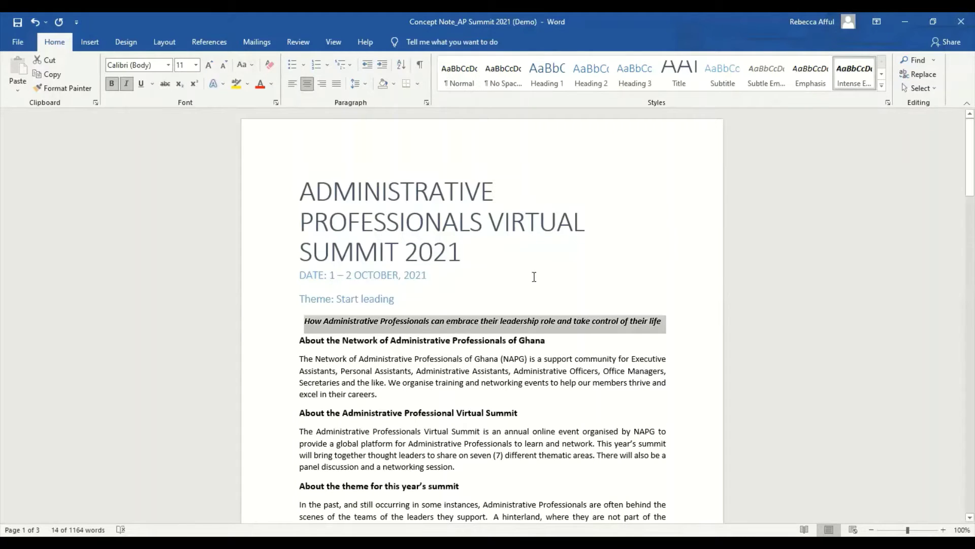
Step: Apply the Heading 1 style to "About the Network of Administrative Professionals of Ghana" and "About the Administrative Professional Virtual Summit"
{"action": "left_click", "coordinate": [485, 344]}
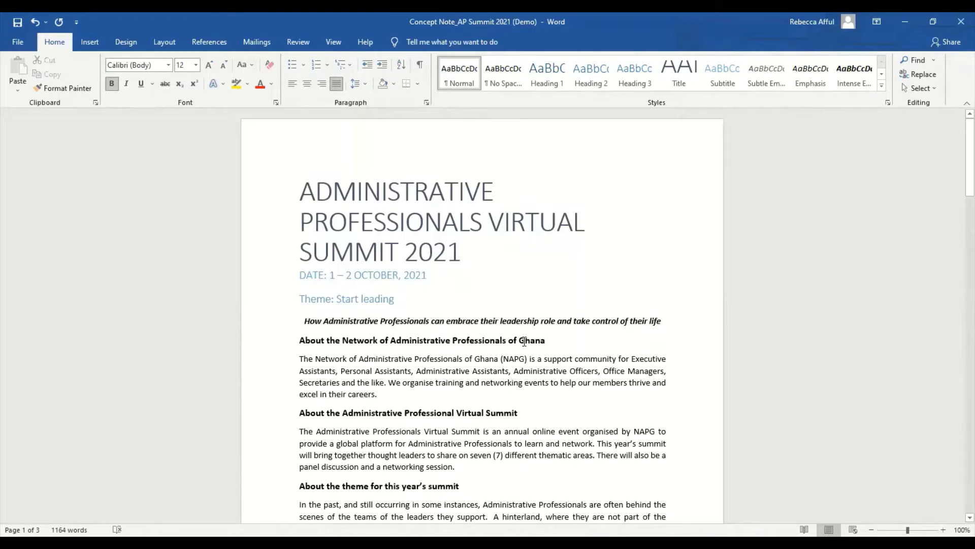
{"action": "left_click", "coordinate": [467, 340]}
{"action": "left_click", "coordinate": [550, 80]}
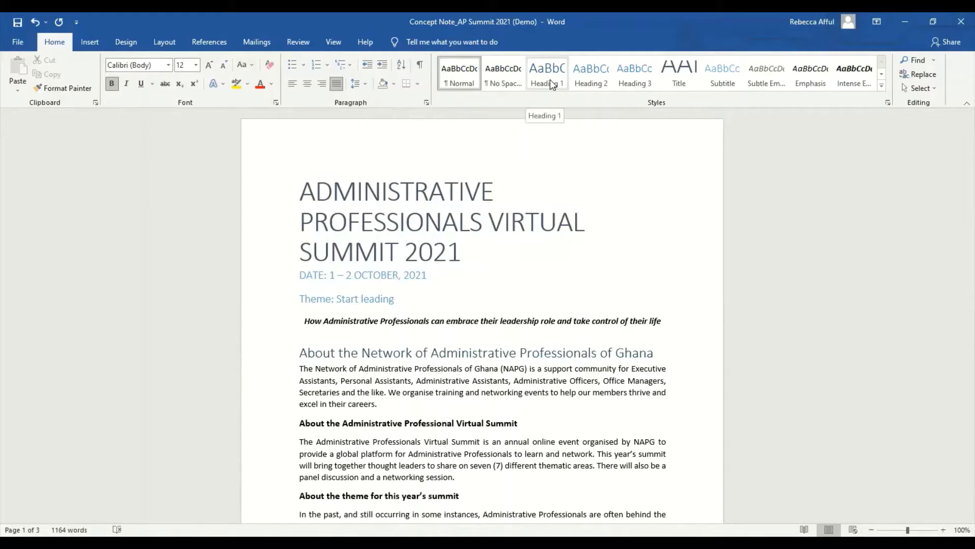
{"action": "left_click", "coordinate": [392, 427]}
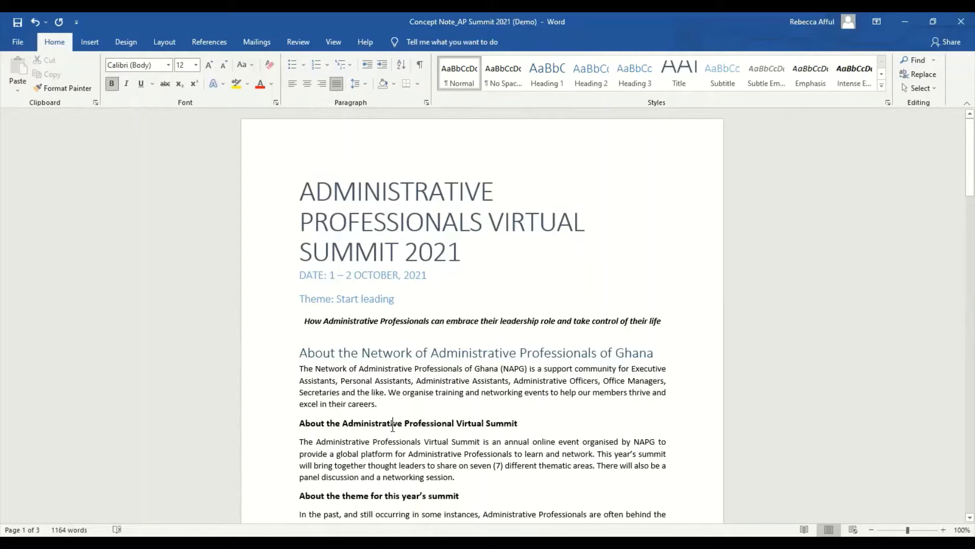
{"action": "left_click", "coordinate": [566, 81]}
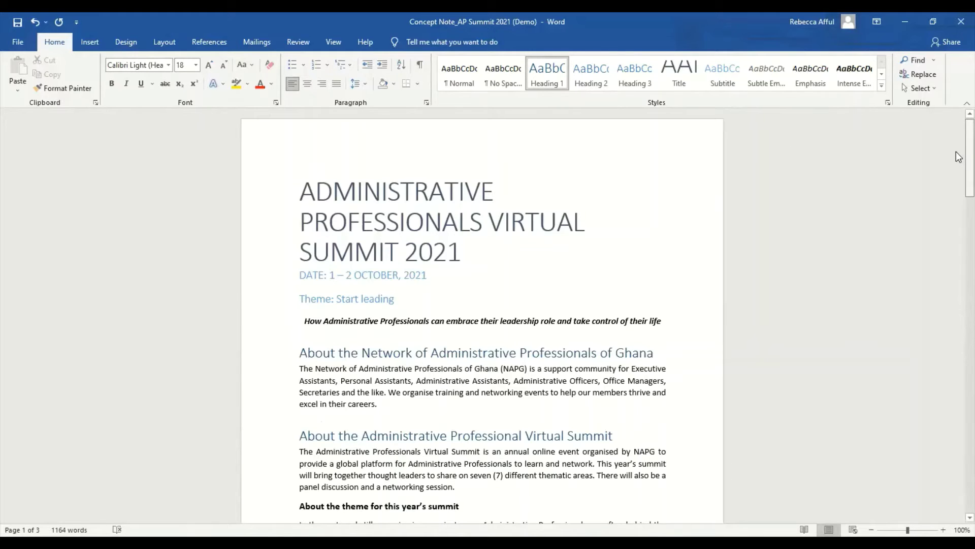
Step: Apply the Heading 1 style to the headings "About the theme for this year's summit" and "Session Topics"
{"action": "left_click_drag", "start_coordinate": [960, 155], "coordinate": [958, 179]}
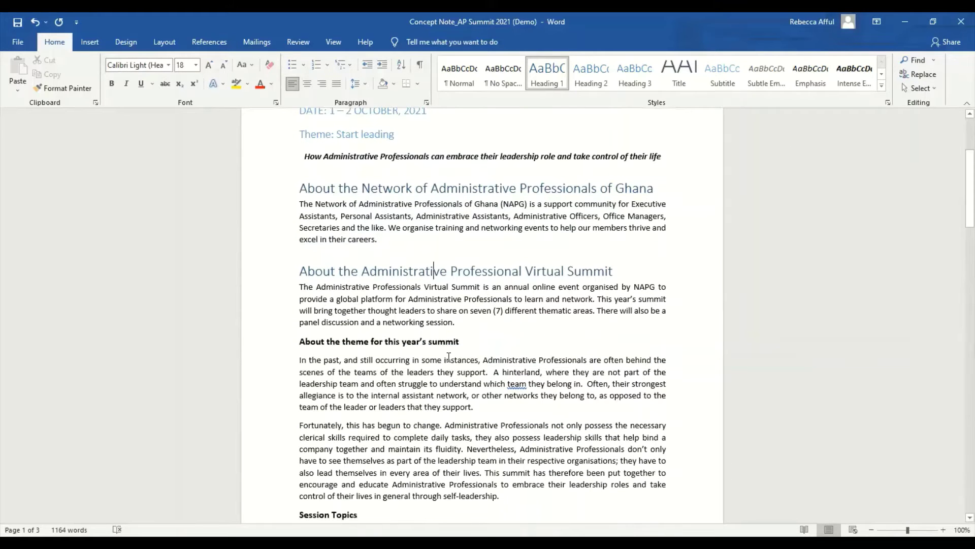
{"action": "left_click", "coordinate": [424, 341]}
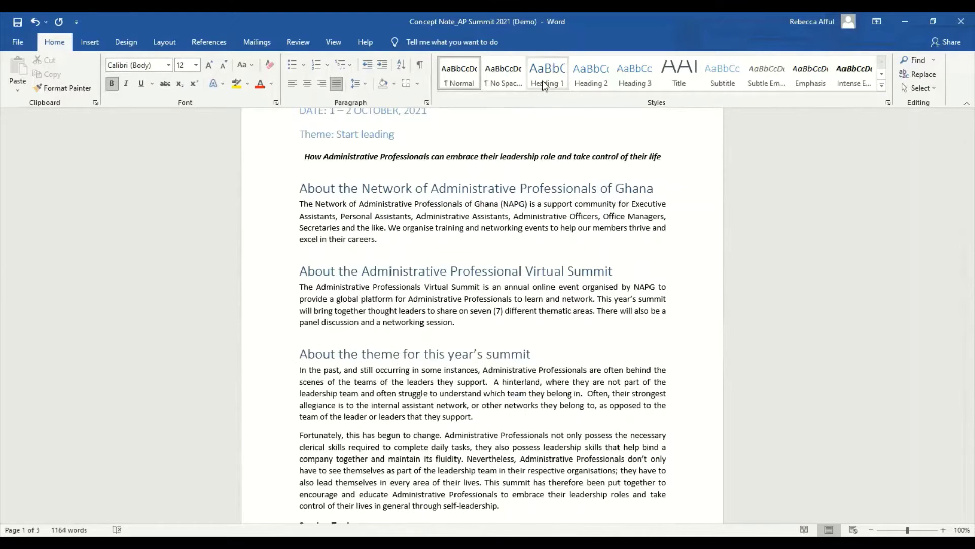
{"action": "left_click", "coordinate": [415, 351]}
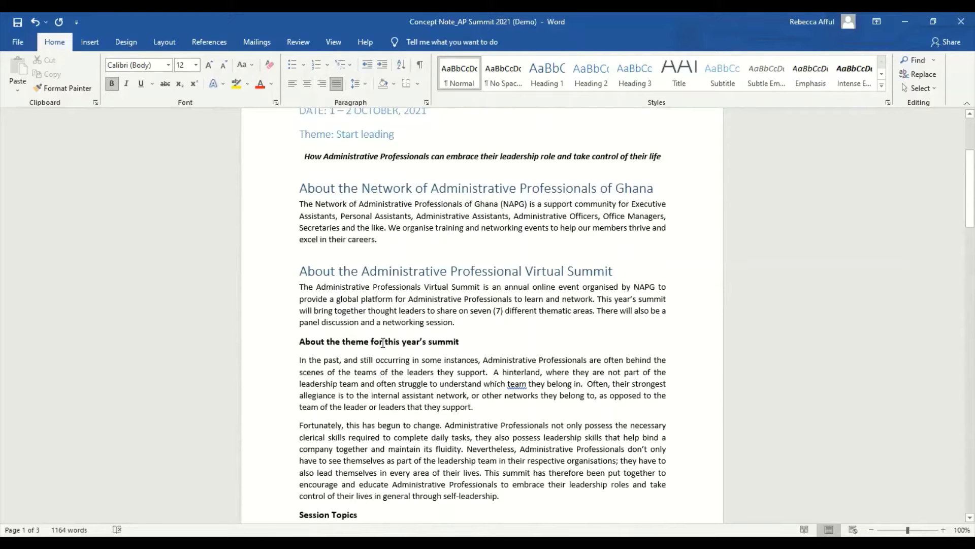
{"action": "left_click", "coordinate": [550, 72]}
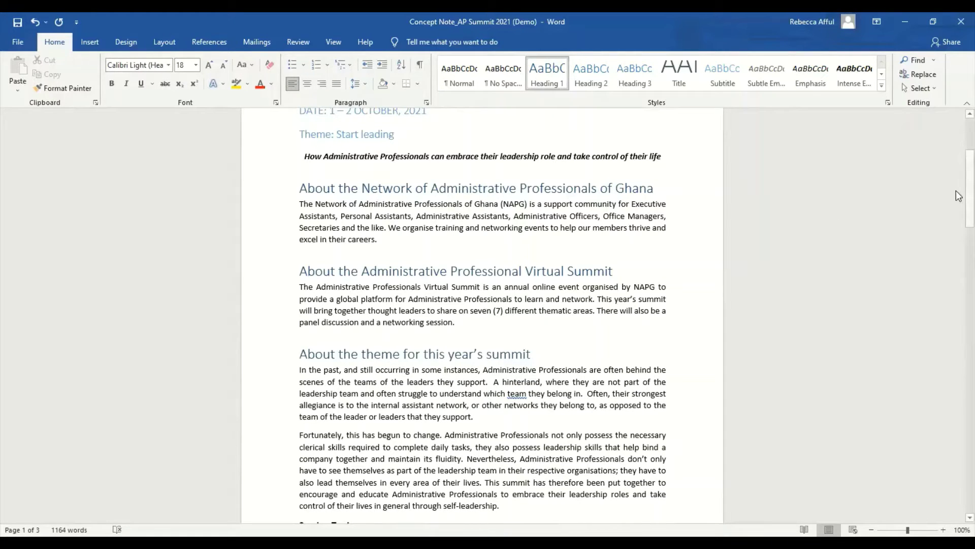
{"action": "left_click_drag", "start_coordinate": [955, 193], "coordinate": [956, 222]}
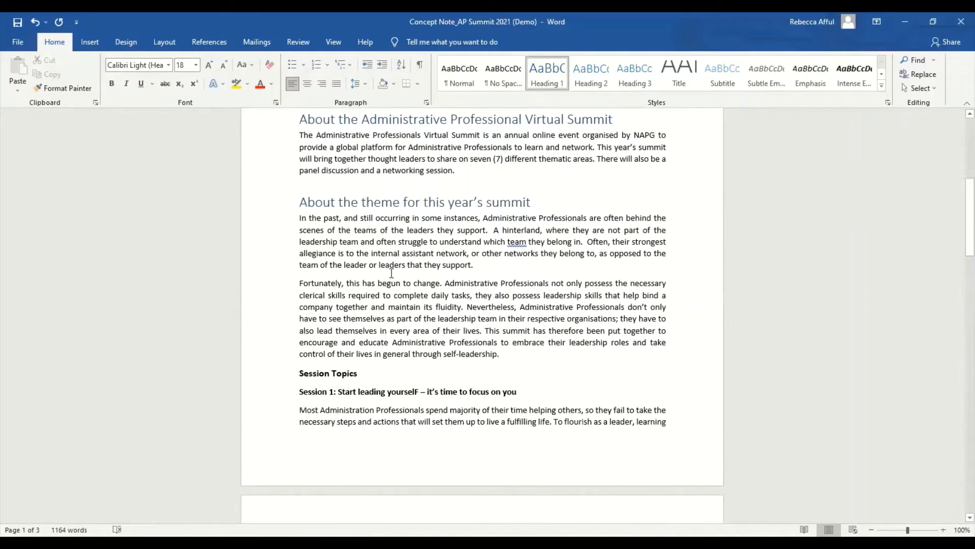
{"action": "left_click", "coordinate": [323, 374]}
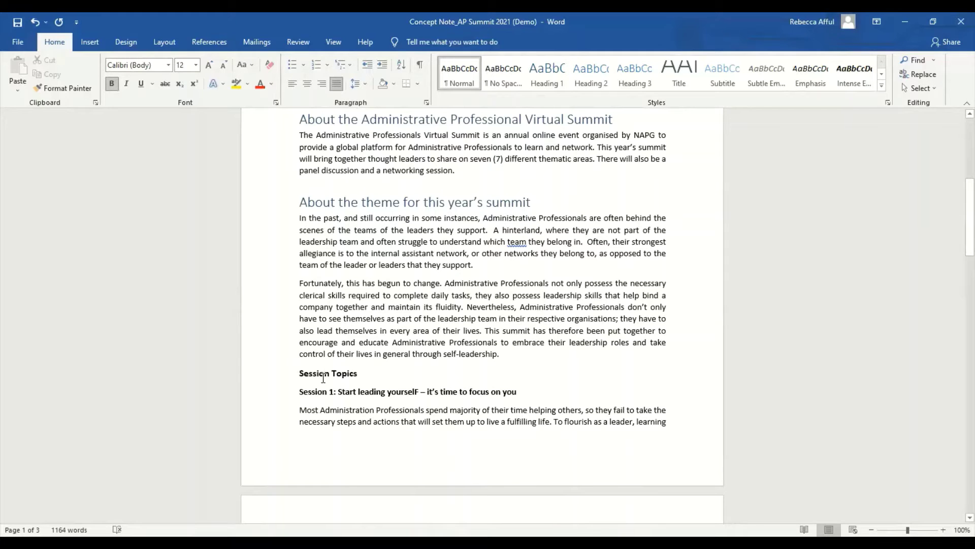
{"action": "left_click", "coordinate": [554, 70]}
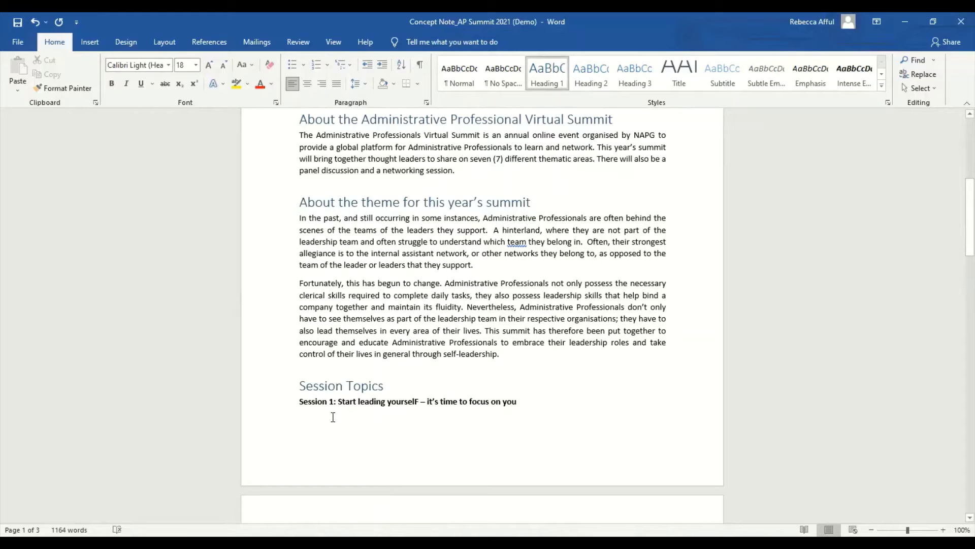
Step: Apply the Heading 2 style to the Session 1 and Session 2 titles under Session Topics
{"action": "left_click", "coordinate": [350, 403]}
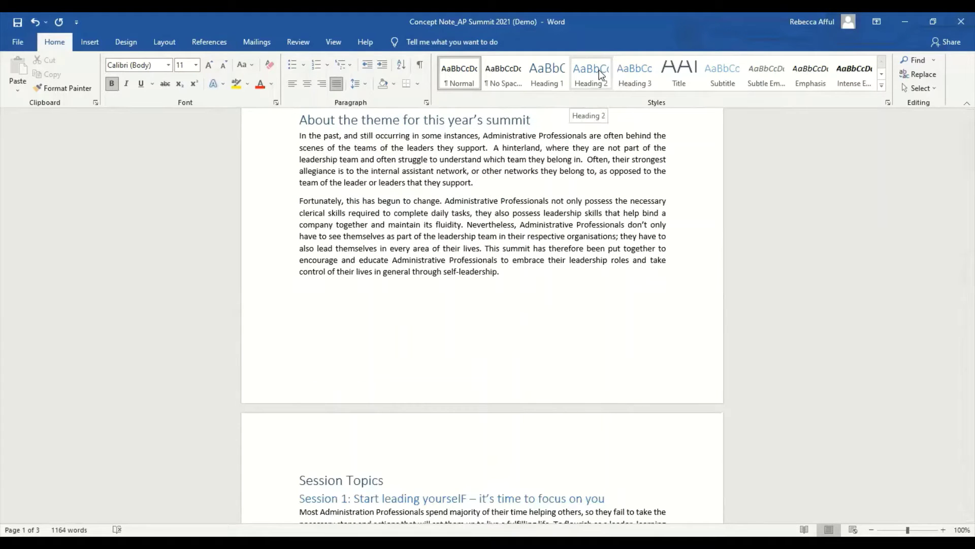
{"action": "left_click", "coordinate": [599, 69]}
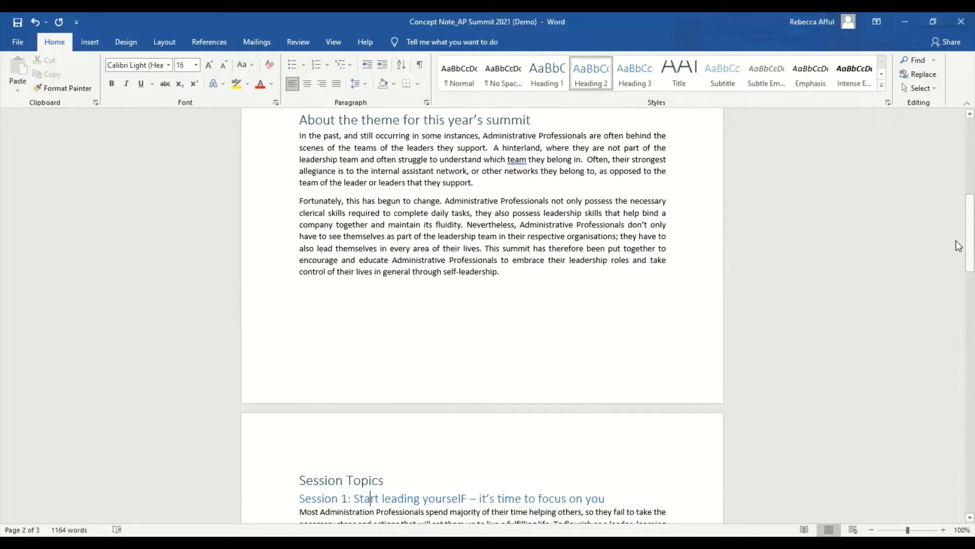
{"action": "left_click_drag", "start_coordinate": [956, 242], "coordinate": [956, 294]}
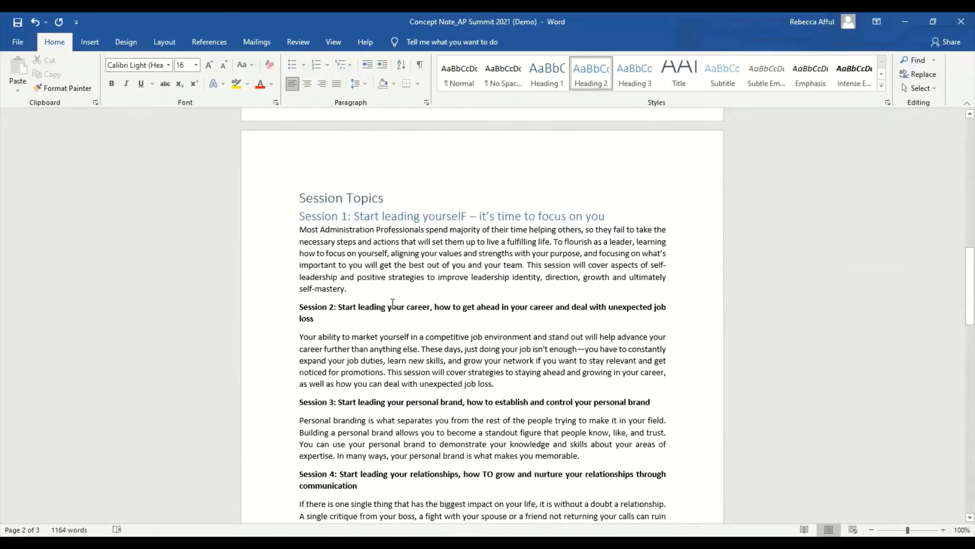
{"action": "left_click", "coordinate": [392, 305]}
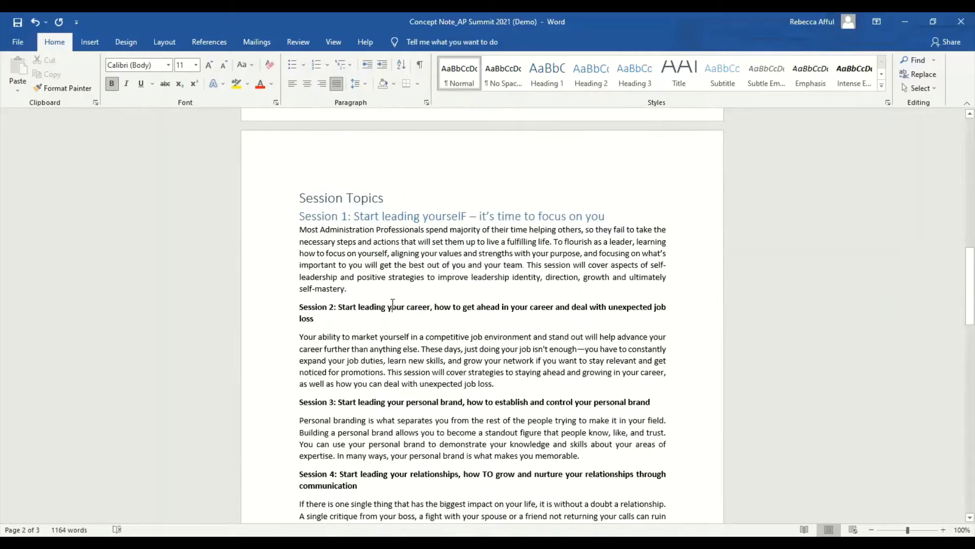
{"action": "left_click", "coordinate": [593, 83]}
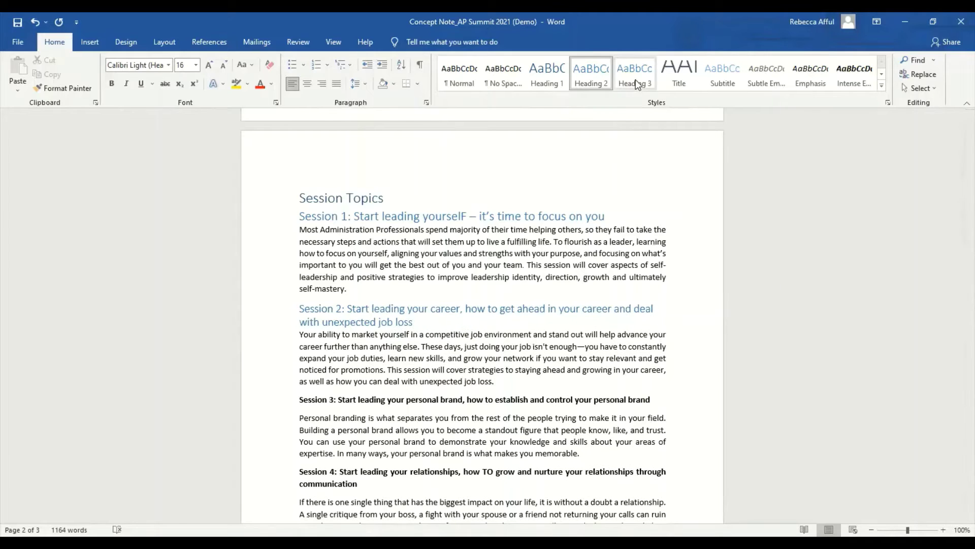
Step: Apply the Heading 2 style to the Session 3 title on personal brand and the Session 4 title on relationships
{"action": "left_click", "coordinate": [376, 403]}
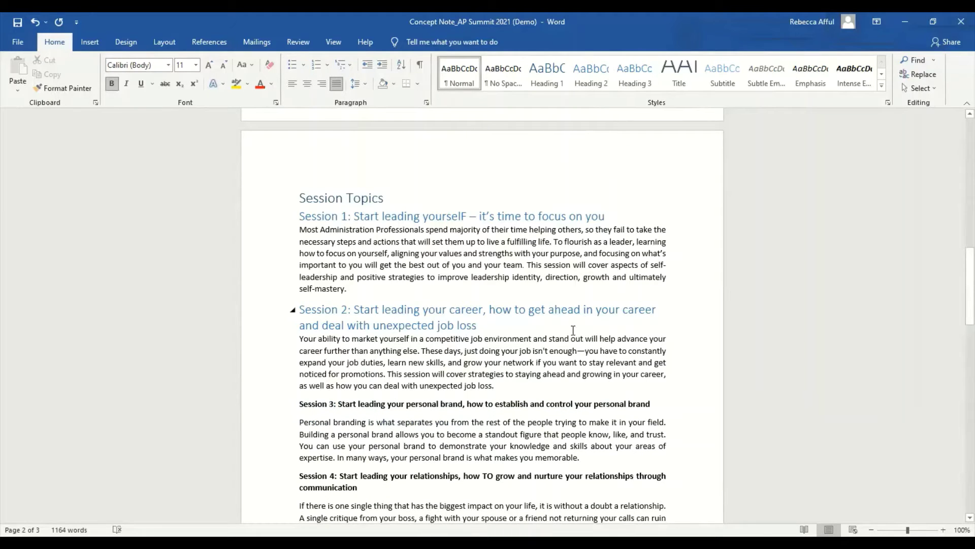
{"action": "left_click", "coordinate": [417, 404]}
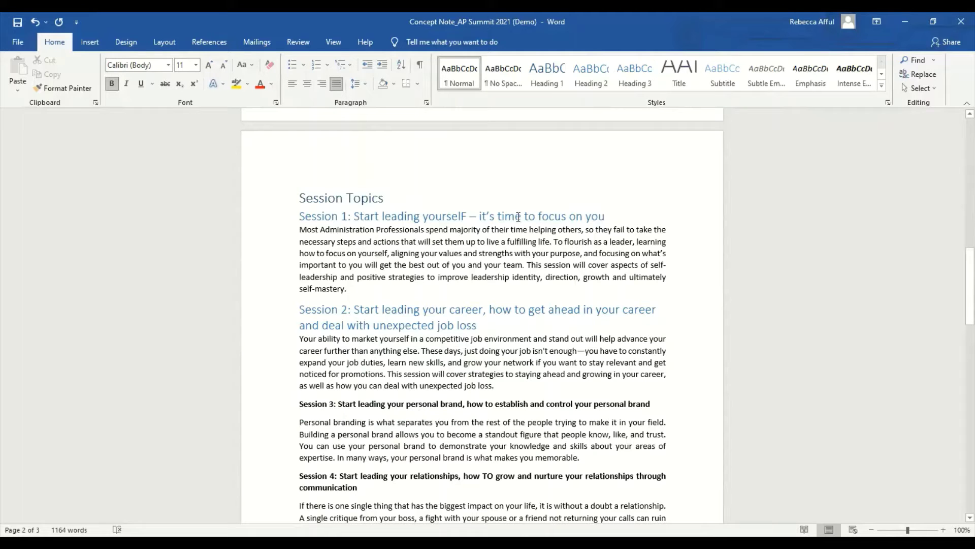
{"action": "left_click", "coordinate": [594, 72]}
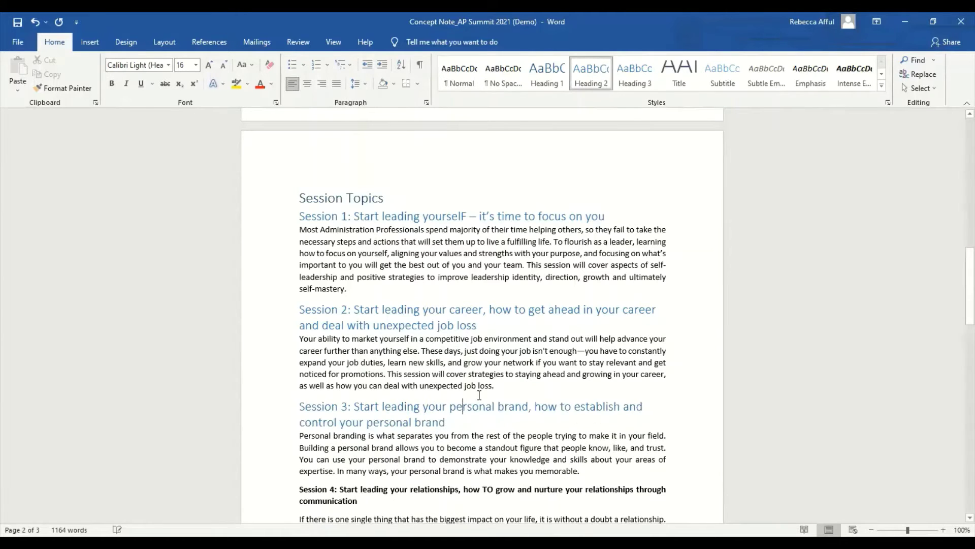
{"action": "left_click", "coordinate": [388, 491]}
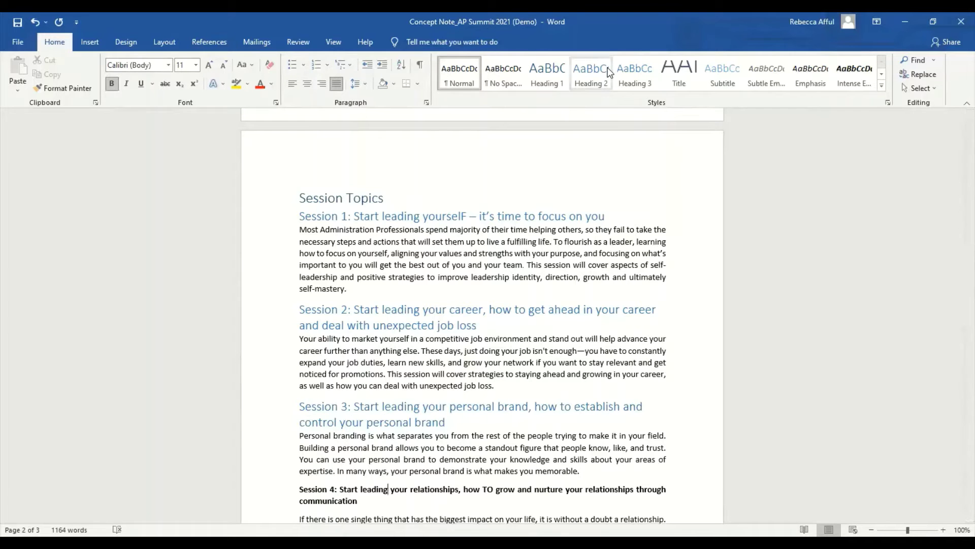
{"action": "left_click", "coordinate": [591, 72]}
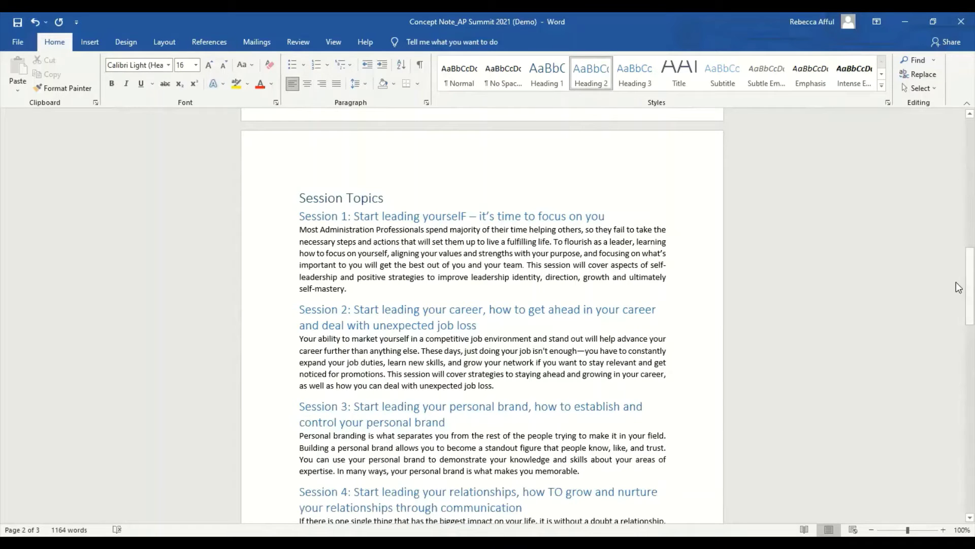
Step: Apply the Heading 2 style to the whole Session 5 title on leading your finances
{"action": "left_click_drag", "start_coordinate": [956, 282], "coordinate": [956, 325]}
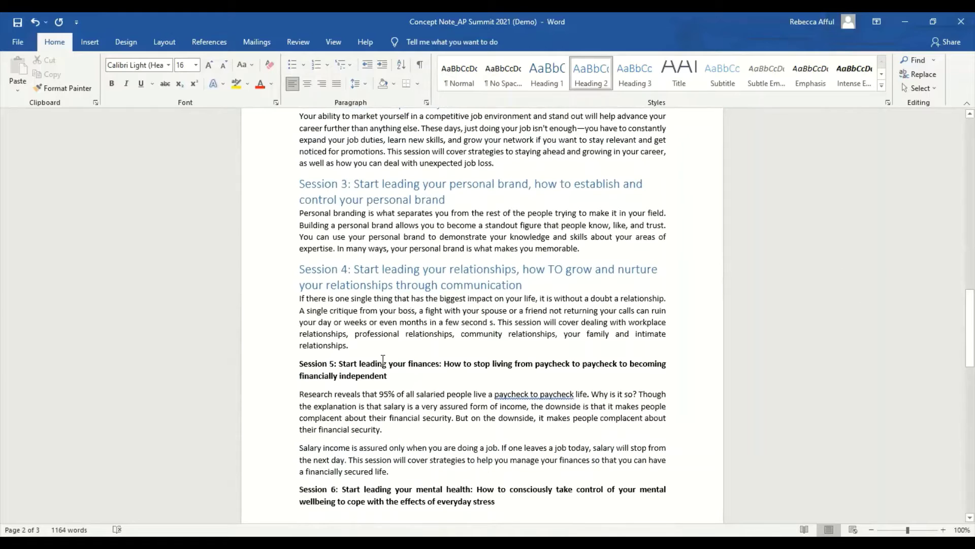
{"action": "double_click", "coordinate": [383, 362]}
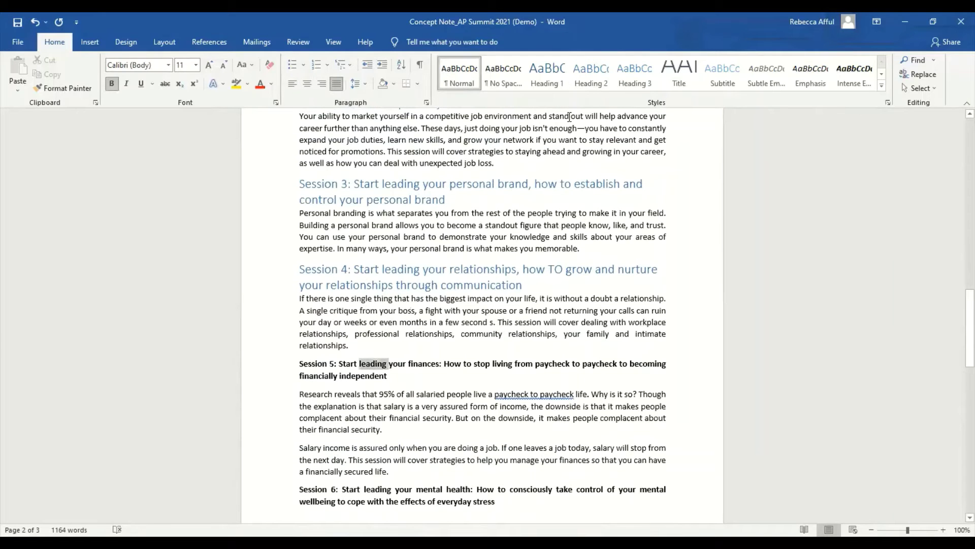
{"action": "left_click", "coordinate": [607, 88]}
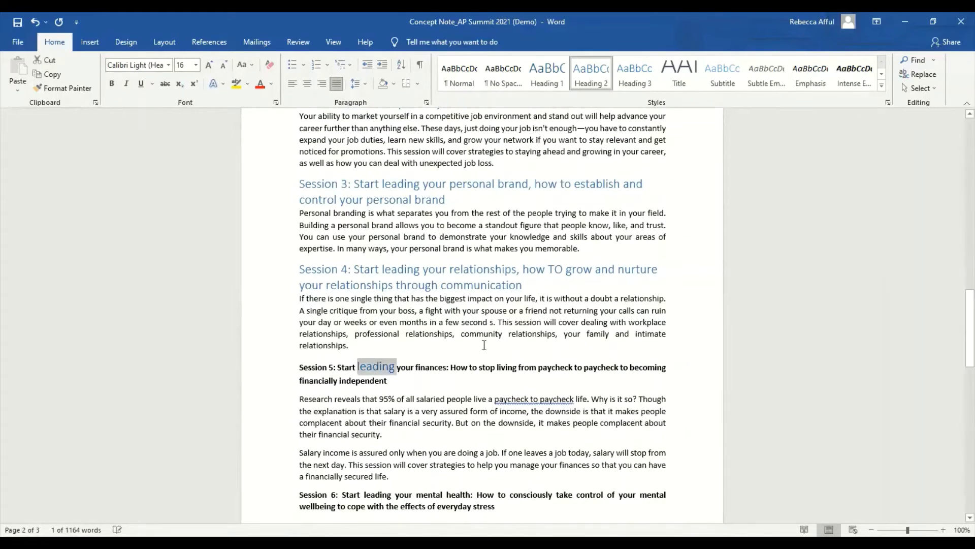
{"action": "left_click", "coordinate": [375, 380]}
{"action": "left_click_drag", "start_coordinate": [387, 381], "coordinate": [305, 364]}
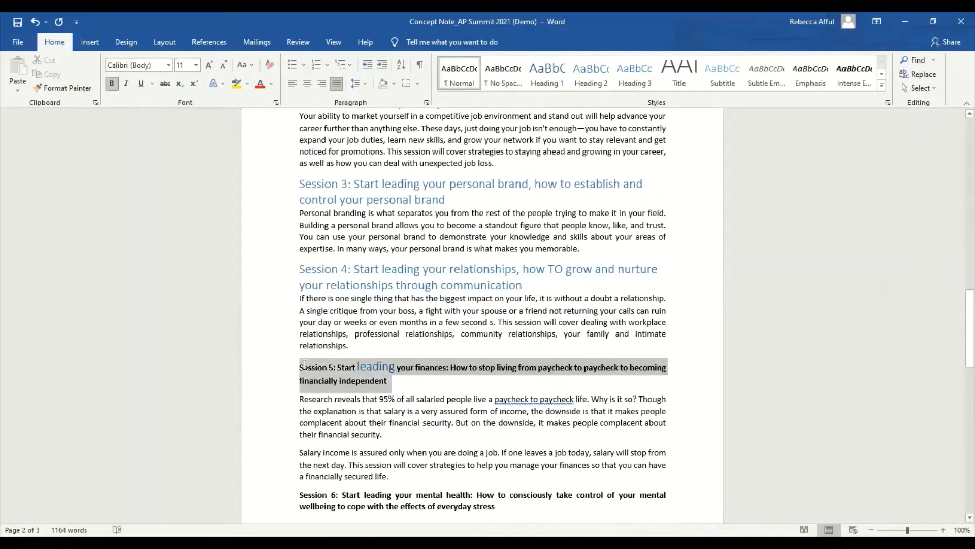
{"action": "left_click", "coordinate": [592, 74]}
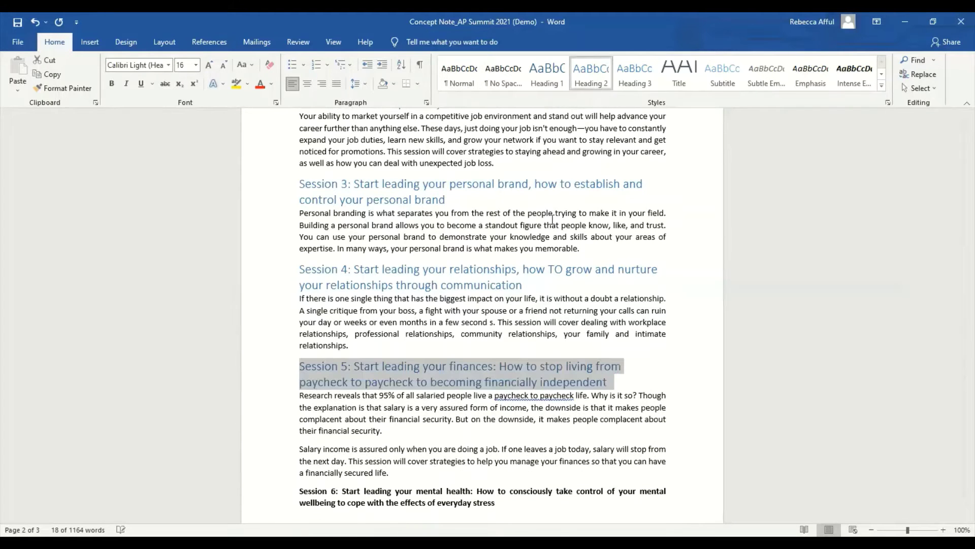
Step: Apply the Heading 2 style to the Session 6 title on leading your mental health
{"action": "left_click", "coordinate": [389, 501]}
{"action": "triple_click", "coordinate": [389, 500]}
{"action": "left_click", "coordinate": [392, 491]}
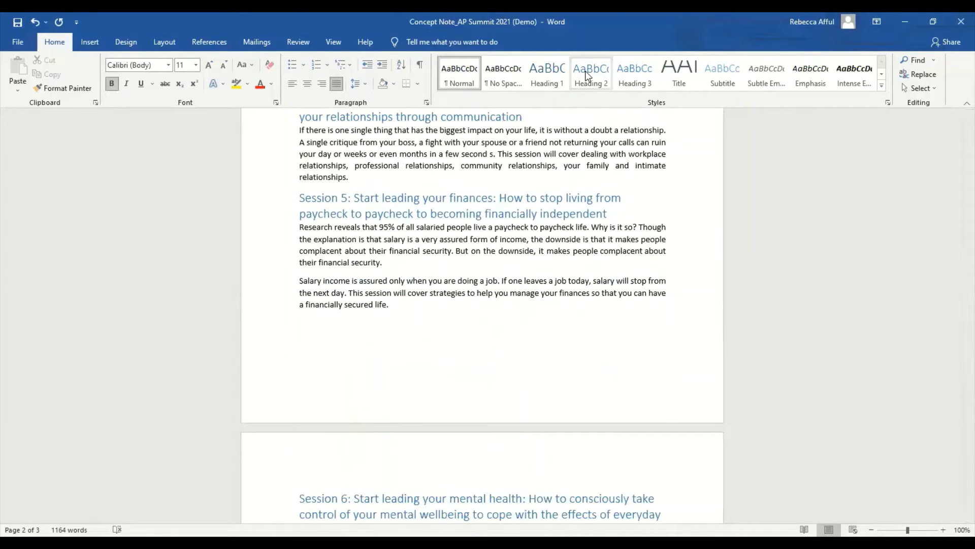
{"action": "left_click", "coordinate": [585, 71]}
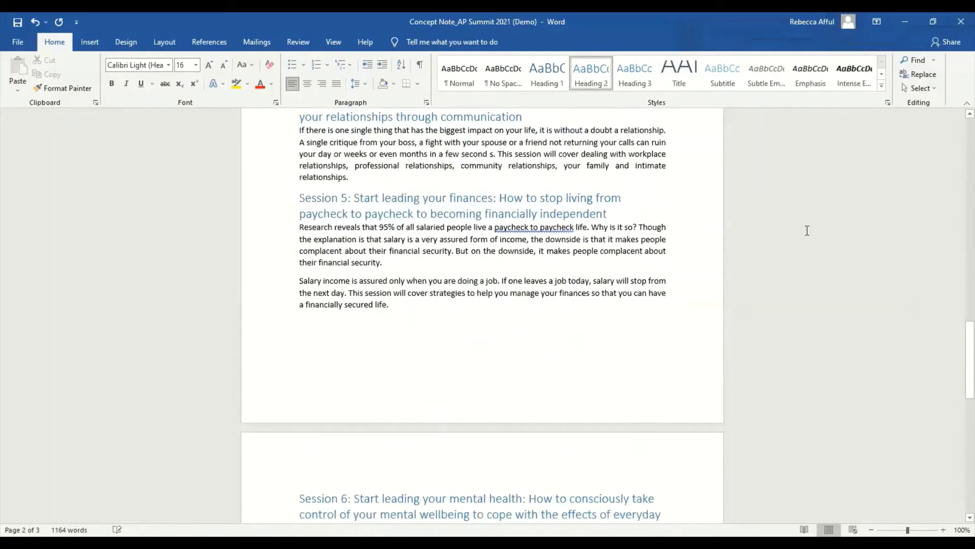
Step: Apply the Heading 2 style to the Session 7 title on spirituality and the Session 8 panel discussion title
{"action": "left_click_drag", "start_coordinate": [959, 318], "coordinate": [958, 410]}
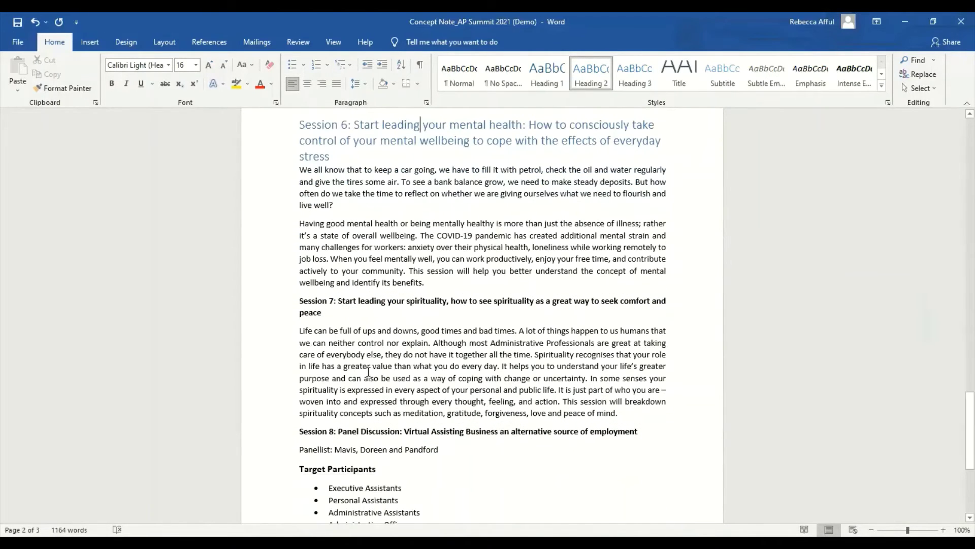
{"action": "left_click", "coordinate": [423, 300]}
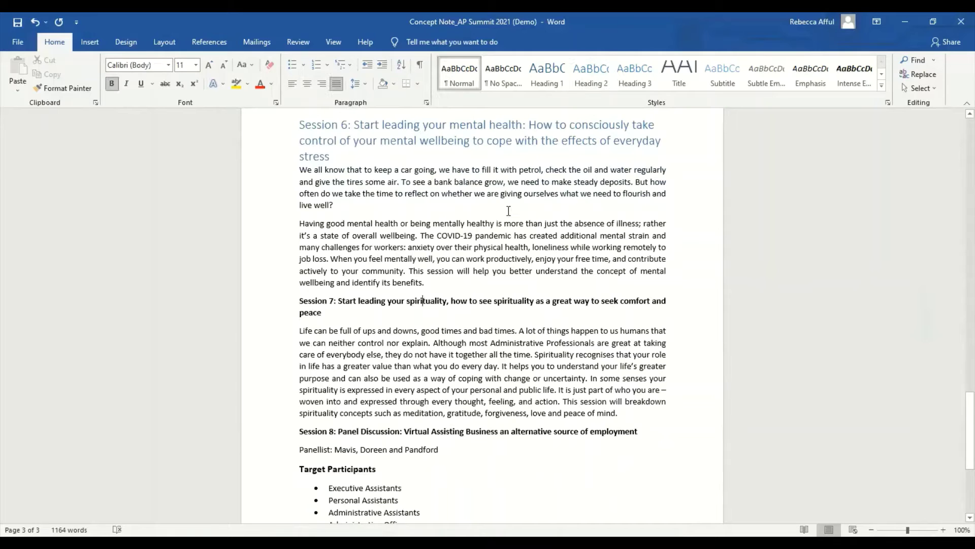
{"action": "left_click", "coordinate": [589, 76]}
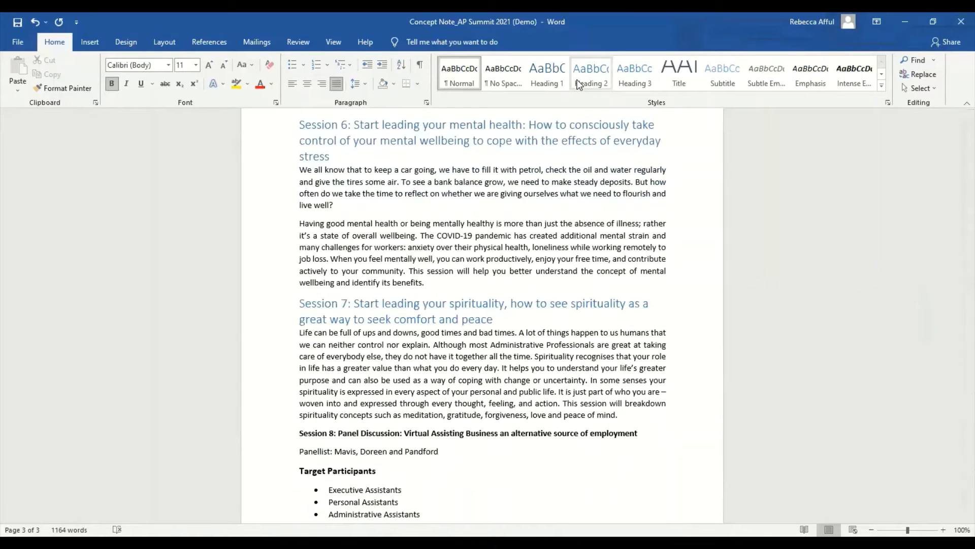
{"action": "left_click", "coordinate": [445, 432]}
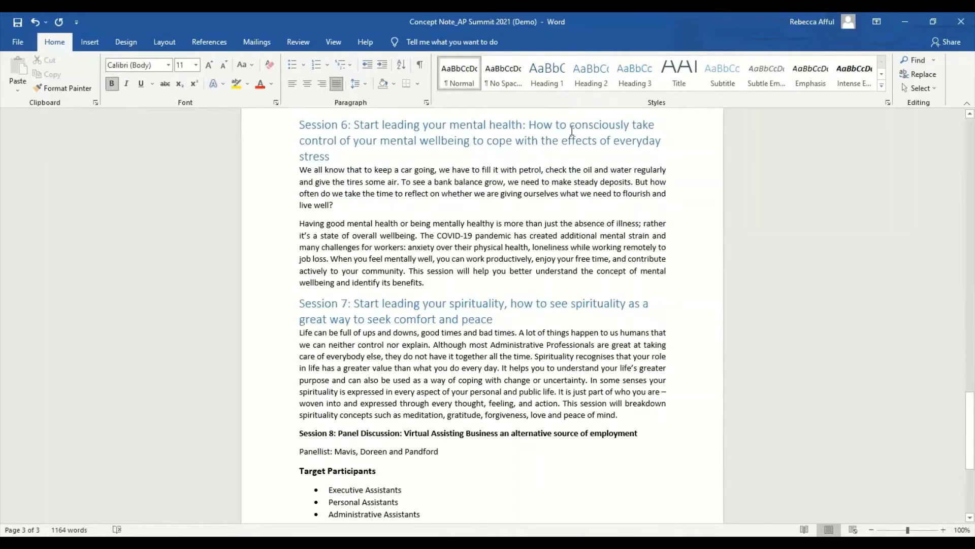
{"action": "left_click", "coordinate": [587, 79]}
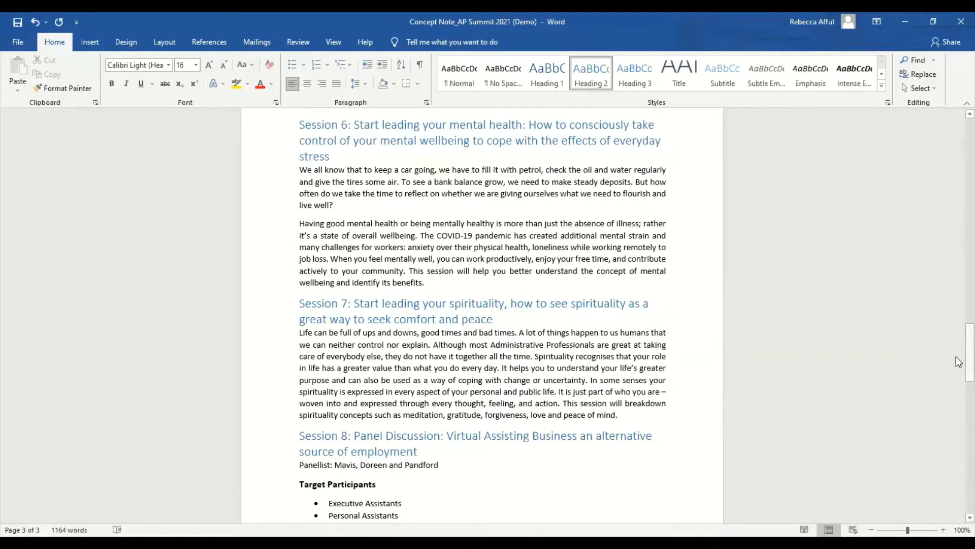
Step: Apply the Heading 1 style to the "Target Participants" and "Format and Methods" headings
{"action": "left_click_drag", "start_coordinate": [955, 356], "coordinate": [956, 360]}
{"action": "scroll", "coordinate": [956, 369], "scroll_direction": "down", "scroll_amount": 4}
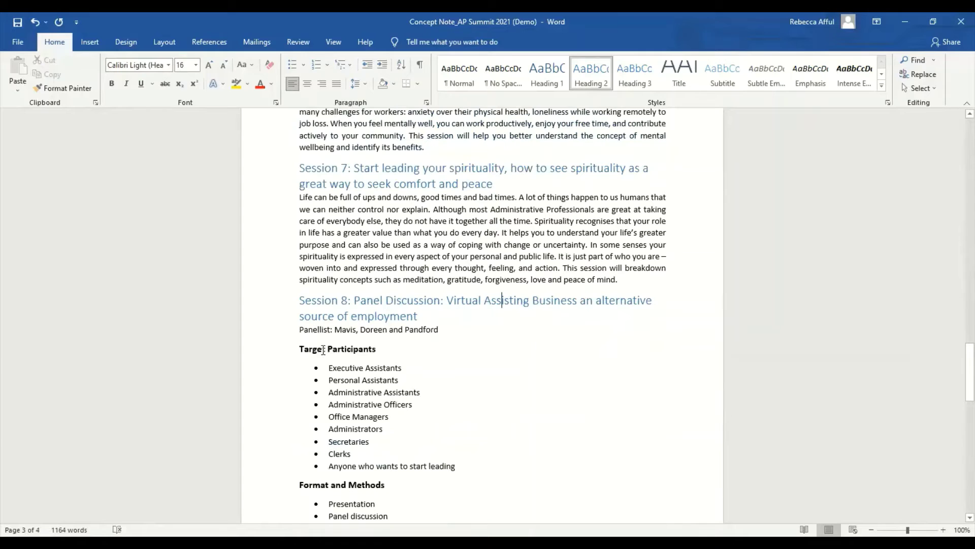
{"action": "left_click", "coordinate": [323, 350]}
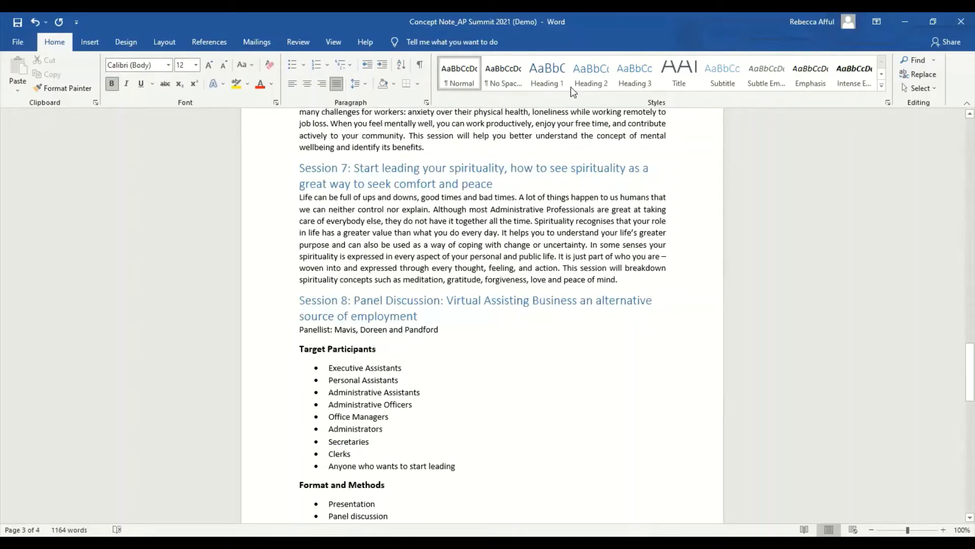
{"action": "left_click", "coordinate": [556, 81]}
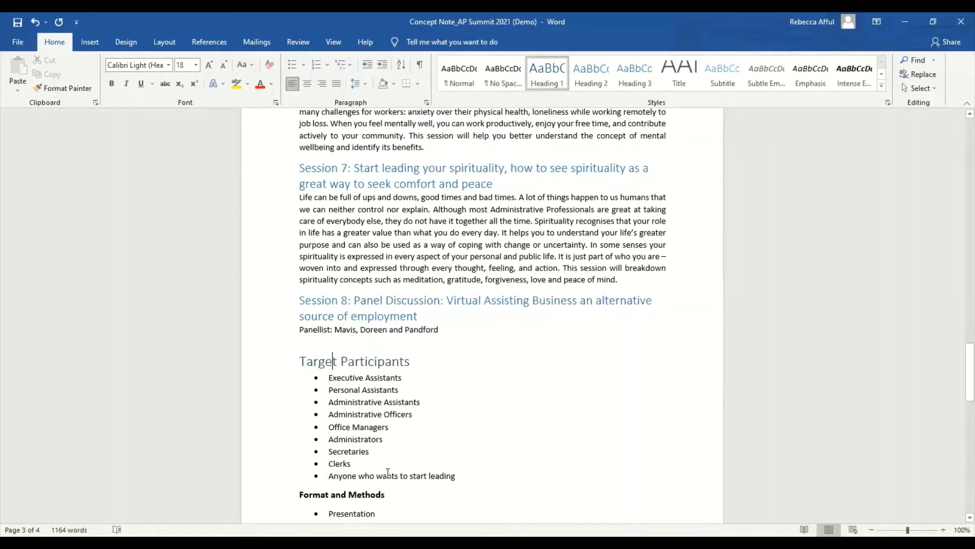
{"action": "left_click", "coordinate": [347, 494]}
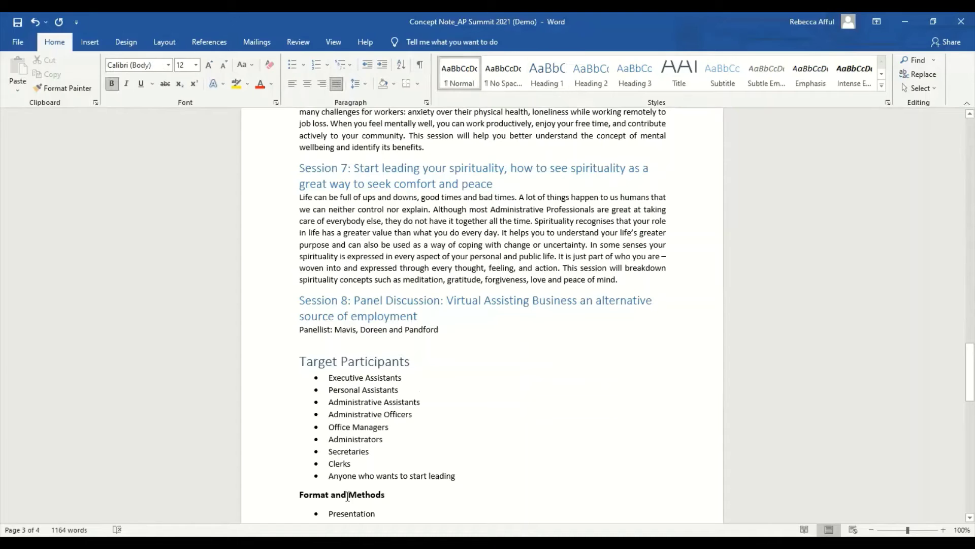
{"action": "left_click", "coordinate": [542, 74]}
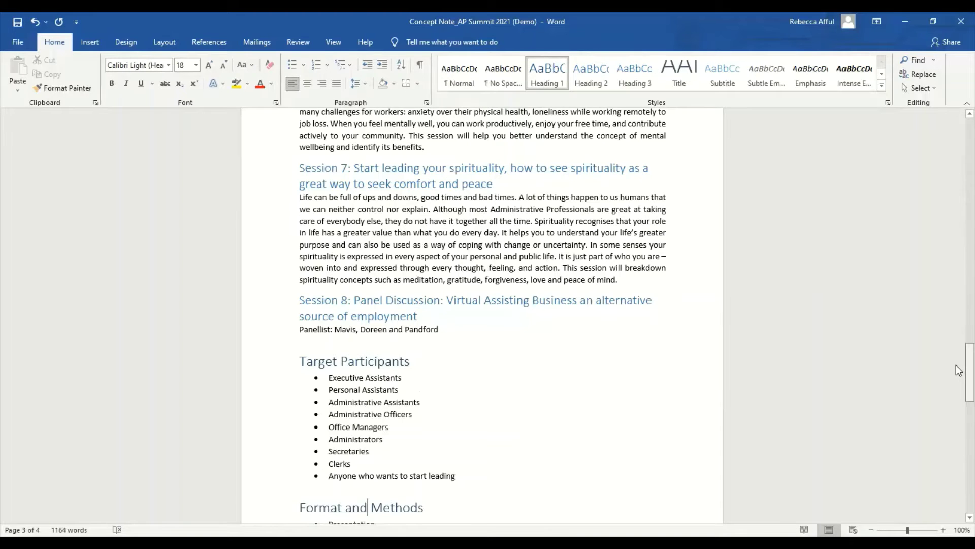
Step: Apply the document style set that gives main headings solid blue bars and session headings light blue shading
{"action": "left_click_drag", "start_coordinate": [959, 369], "coordinate": [958, 139]}
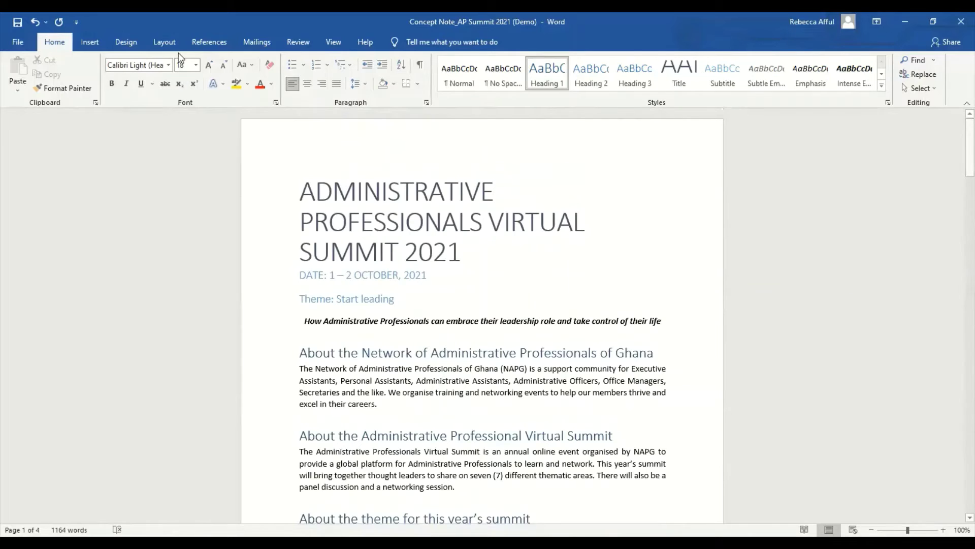
{"action": "left_click", "coordinate": [121, 36]}
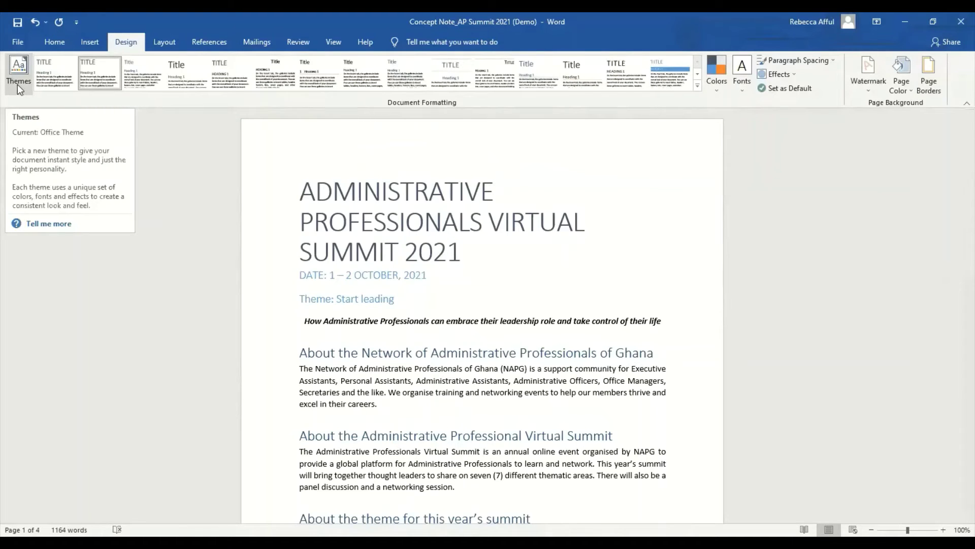
{"action": "left_click", "coordinate": [50, 77]}
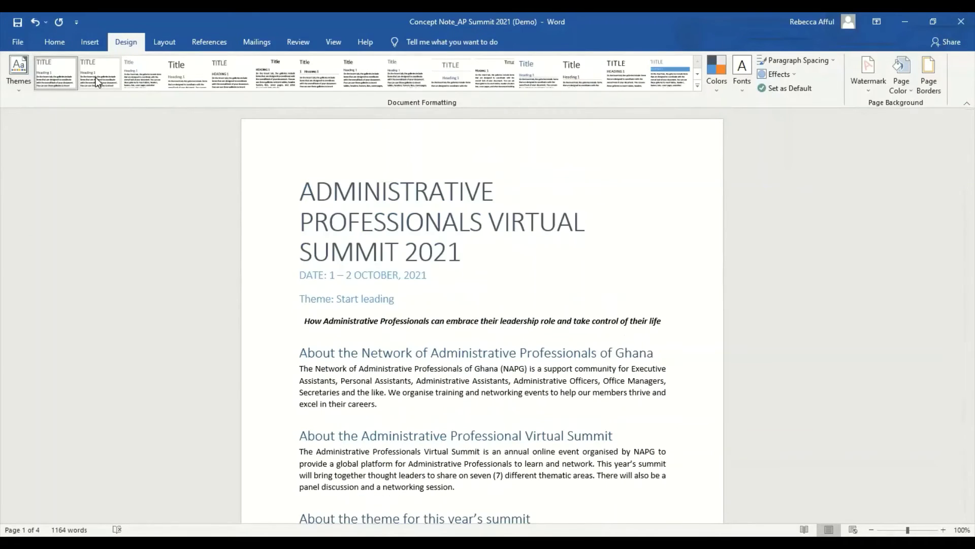
{"action": "left_click", "coordinate": [97, 82]}
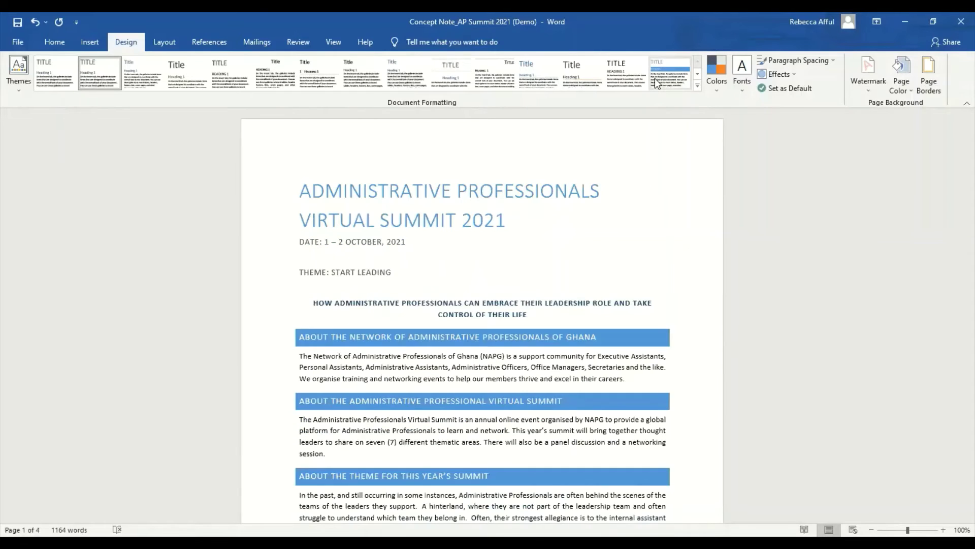
{"action": "left_click", "coordinate": [660, 79]}
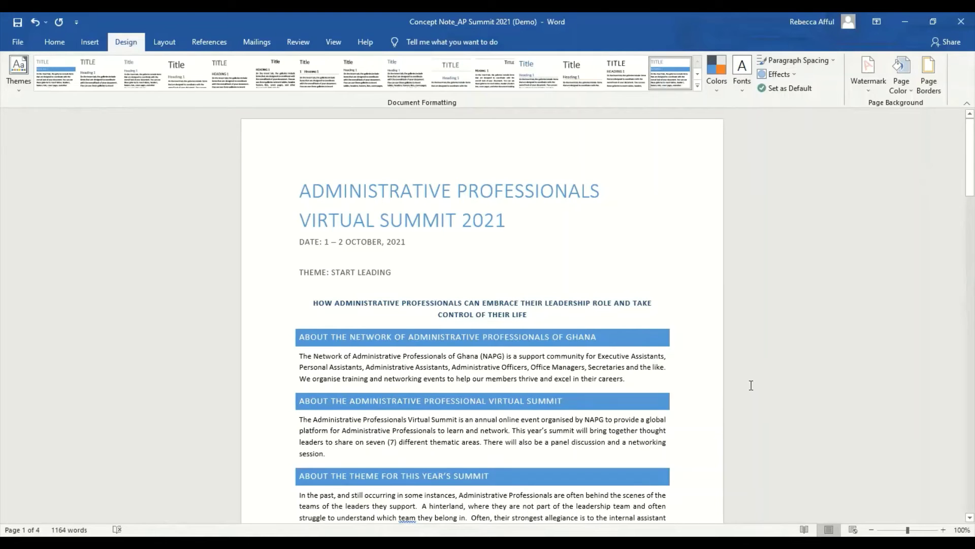
Step: Center the document title "Administrative Professionals Virtual Summit 2021" on the first page
{"action": "left_click_drag", "start_coordinate": [956, 150], "coordinate": [956, 178]}
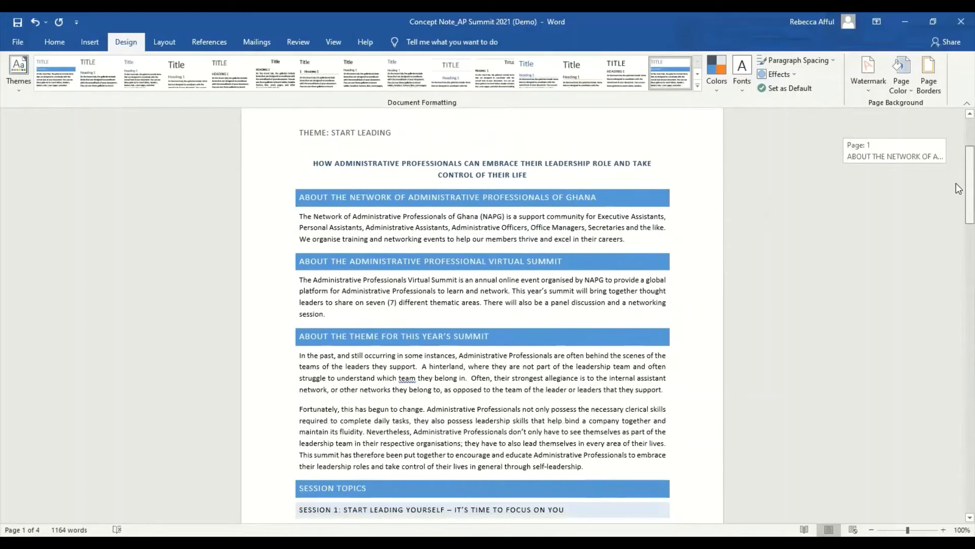
{"action": "scroll", "coordinate": [956, 184], "scroll_direction": "down", "scroll_amount": 1}
{"action": "mouse_move", "coordinate": [959, 188]}
{"action": "left_mouse_down"}
{"action": "mouse_move", "coordinate": [959, 149]}
{"action": "mouse_move", "coordinate": [955, 190]}
{"action": "left_mouse_up"}
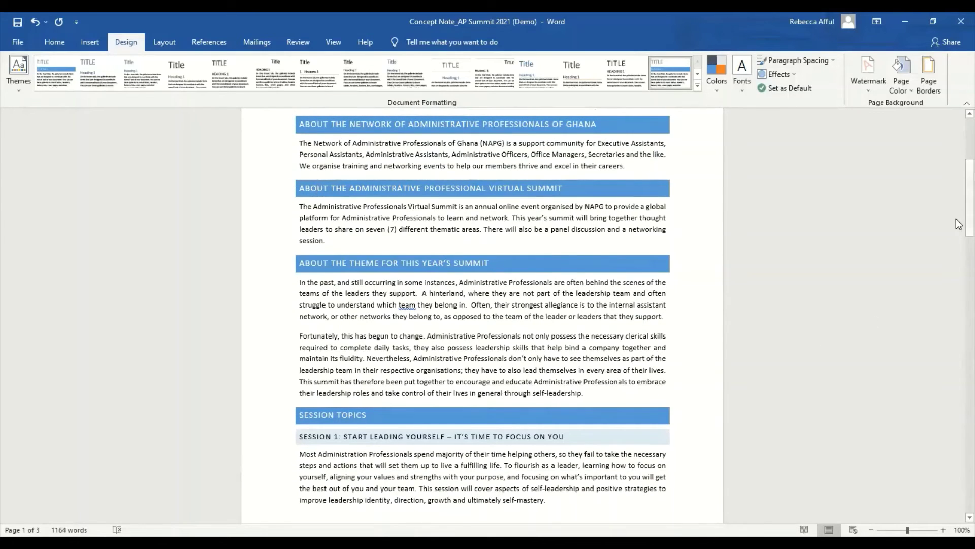
{"action": "scroll", "coordinate": [528, 203], "scroll_direction": "down", "scroll_amount": 5}
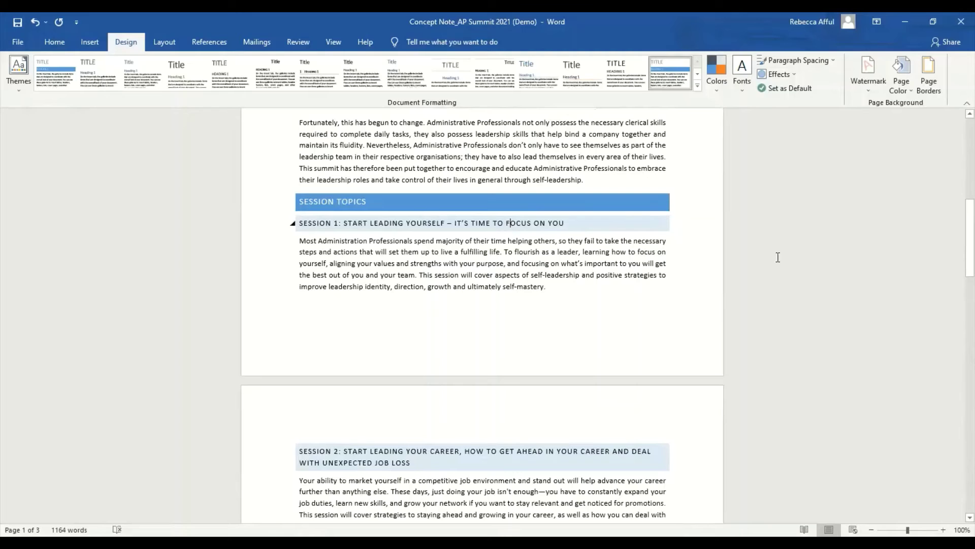
{"action": "left_click_drag", "start_coordinate": [956, 244], "coordinate": [958, 132]}
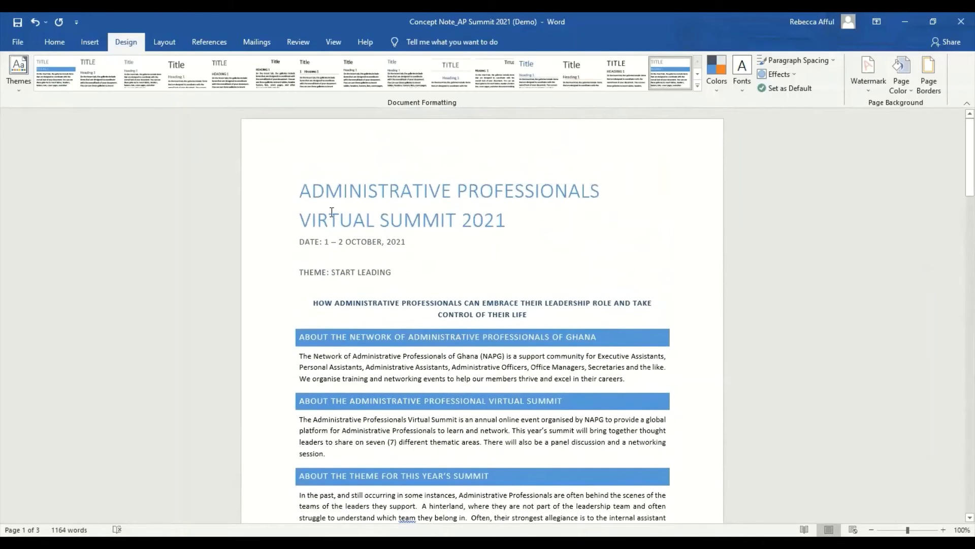
{"action": "left_click", "coordinate": [315, 191]}
{"action": "left_click", "coordinate": [48, 40]}
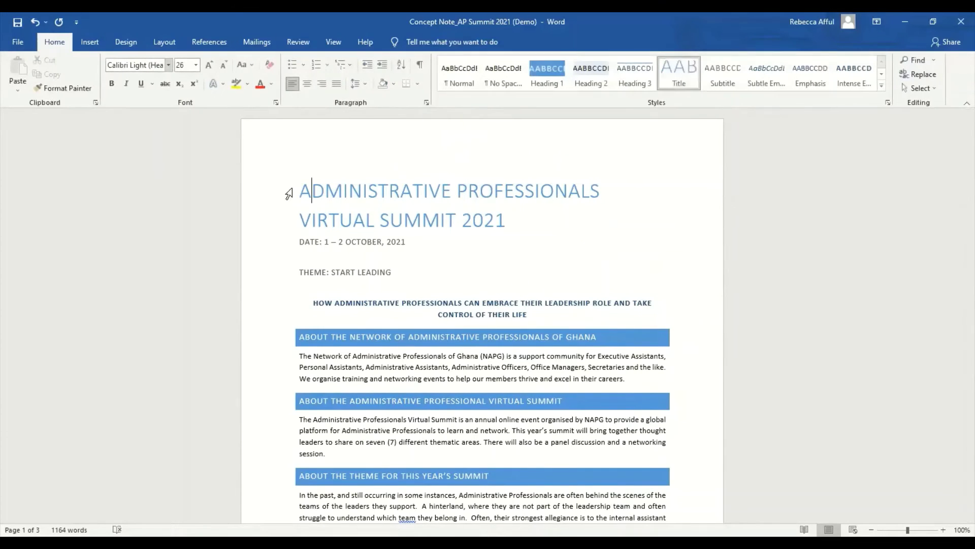
{"action": "left_click_drag", "start_coordinate": [300, 191], "coordinate": [510, 217]}
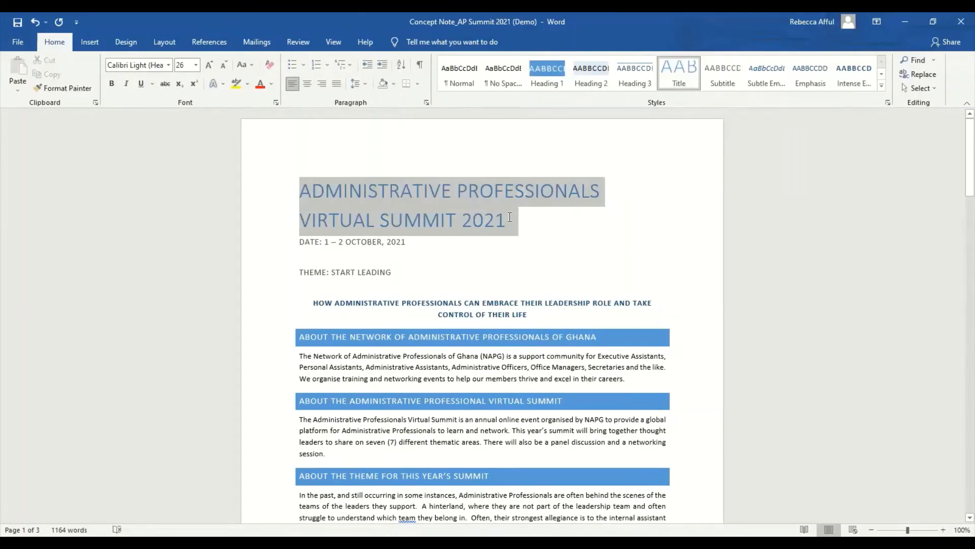
{"action": "left_click", "coordinate": [307, 83]}
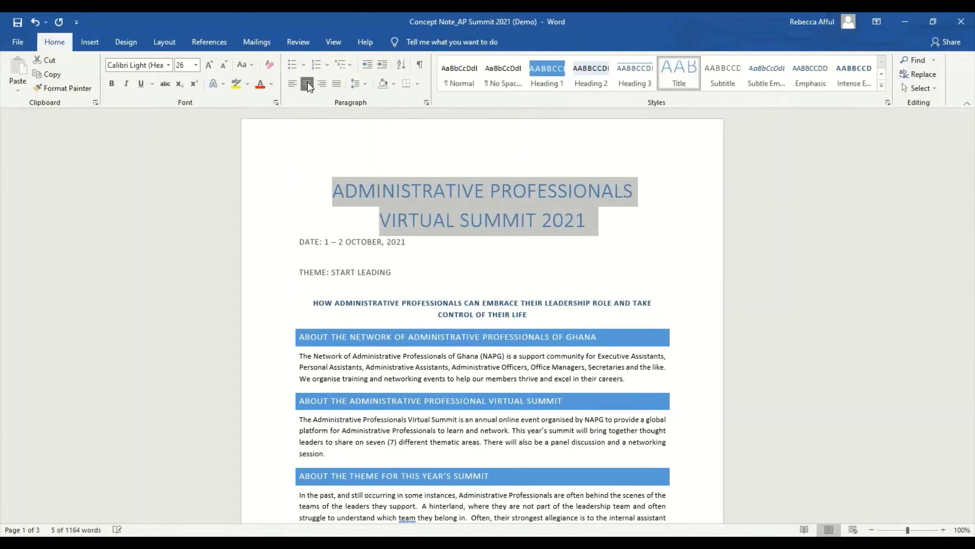
Step: Center the subtitle line "Date: 1 – 2 October, 2021" beneath the title
{"action": "left_click", "coordinate": [312, 238]}
{"action": "left_click_drag", "start_coordinate": [299, 242], "coordinate": [399, 242]}
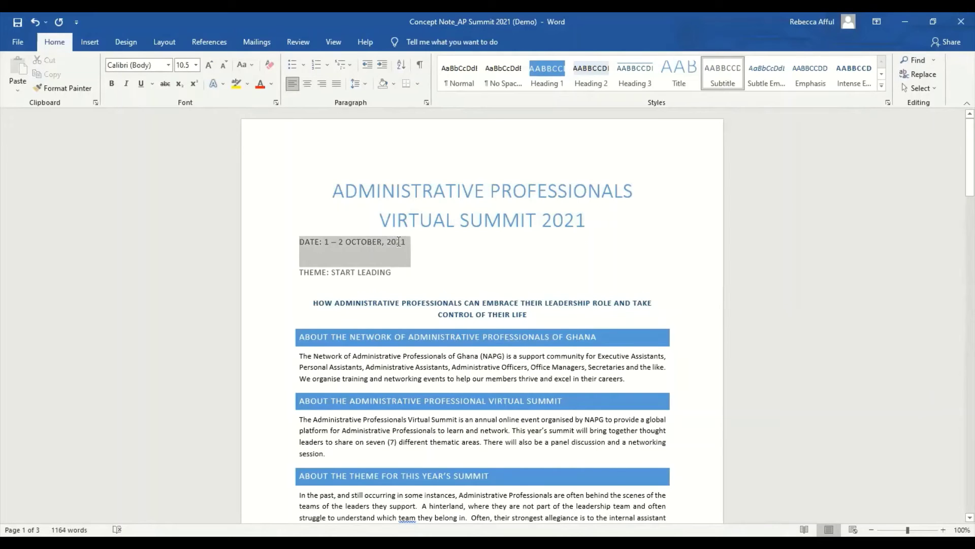
{"action": "left_click", "coordinate": [307, 84]}
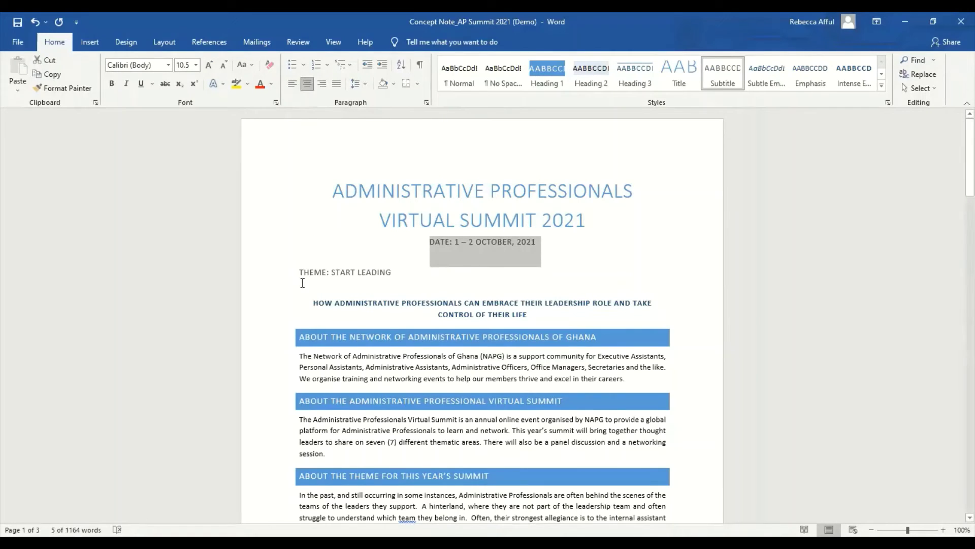
Step: Set the "Theme: Start leading" line to font size 18 and center it
{"action": "left_click_drag", "start_coordinate": [300, 274], "coordinate": [386, 281]}
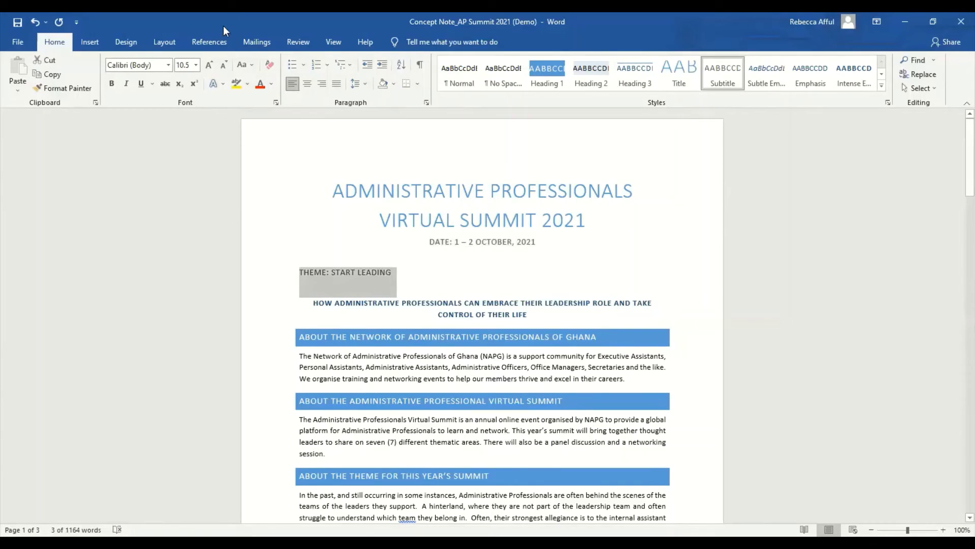
{"action": "left_click", "coordinate": [195, 65]}
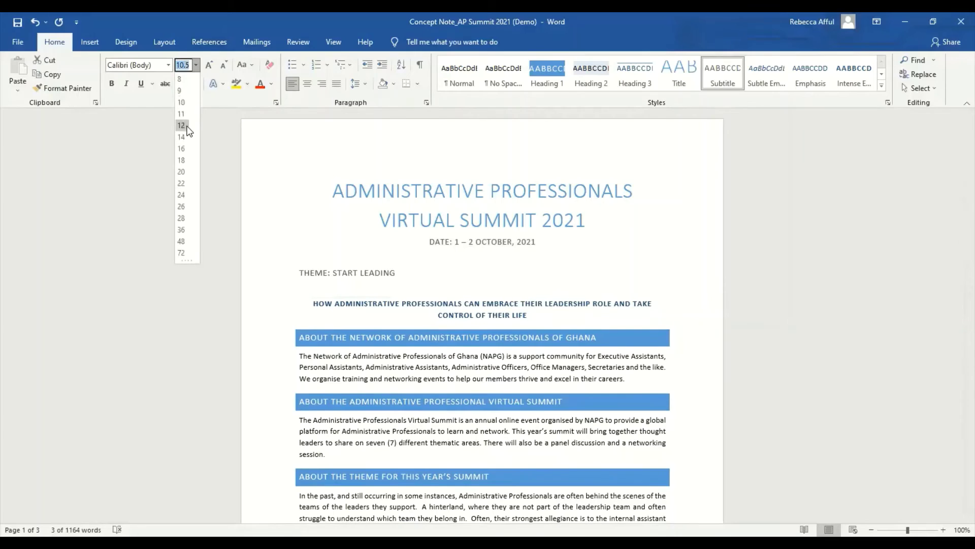
{"action": "left_click", "coordinate": [181, 161]}
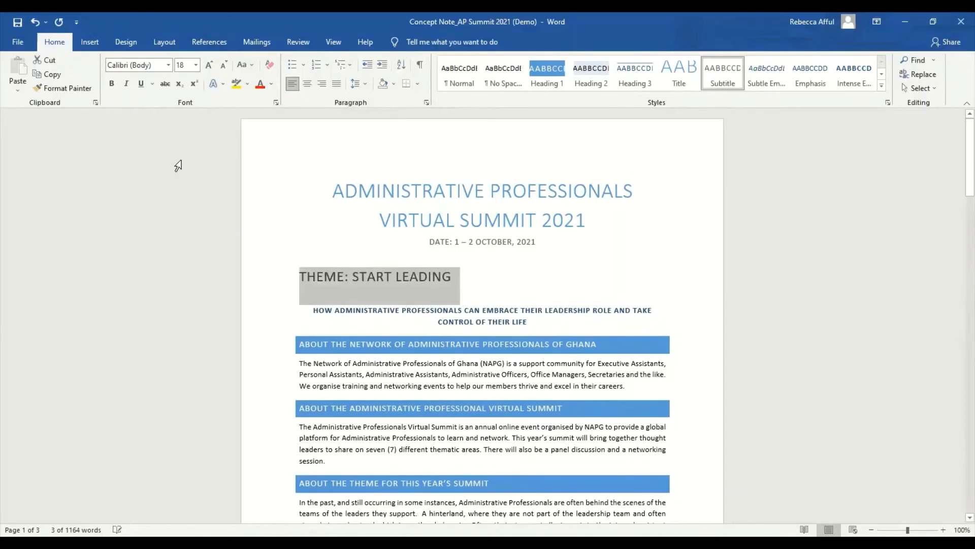
{"action": "left_click", "coordinate": [307, 83]}
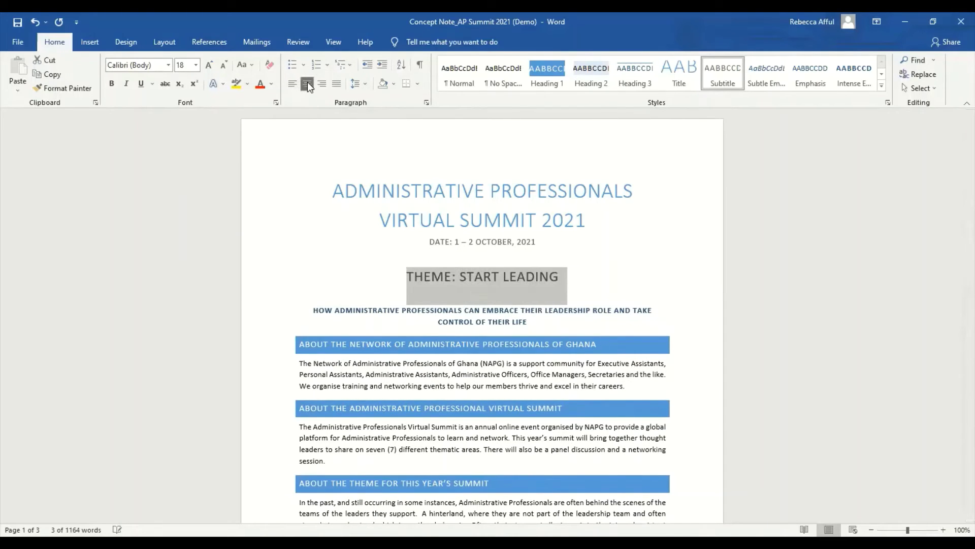
Step: Set the paragraph spacing after the "Date: 1 – 2 October, 2021" and "Theme: Start Leading" lines to 6 pt
{"action": "left_click", "coordinate": [655, 260]}
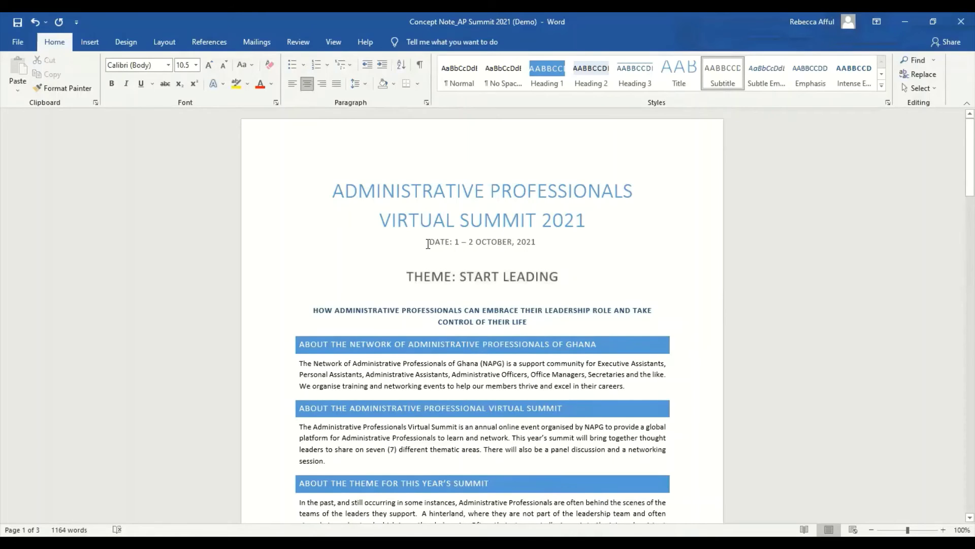
{"action": "left_click_drag", "start_coordinate": [428, 242], "coordinate": [575, 272]}
{"action": "left_click_drag", "start_coordinate": [485, 256], "coordinate": [485, 256]}
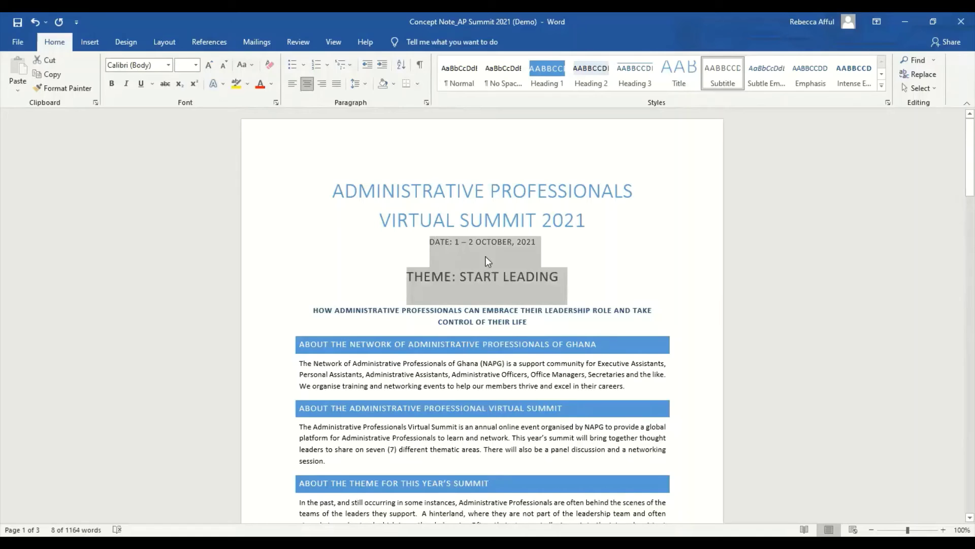
{"action": "right_click", "coordinate": [488, 261]}
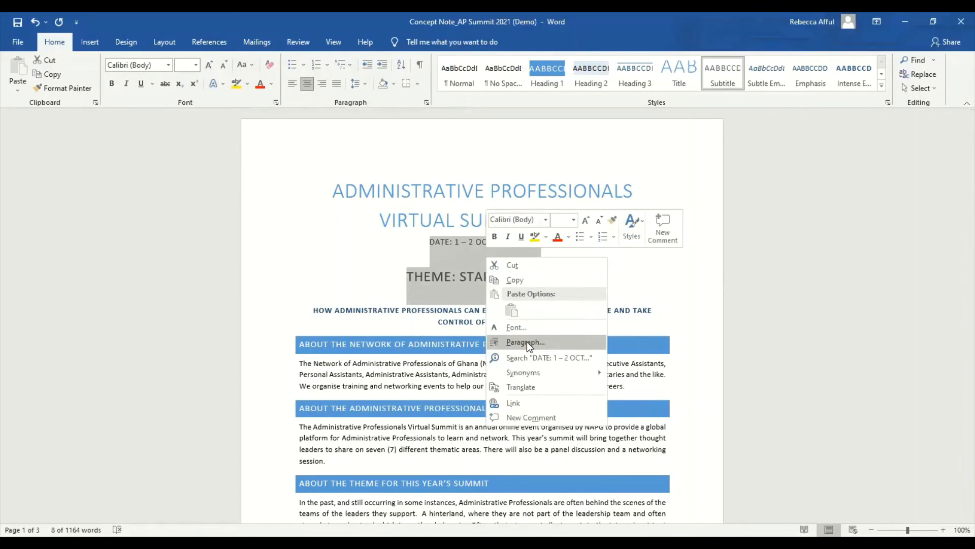
{"action": "left_click", "coordinate": [531, 339]}
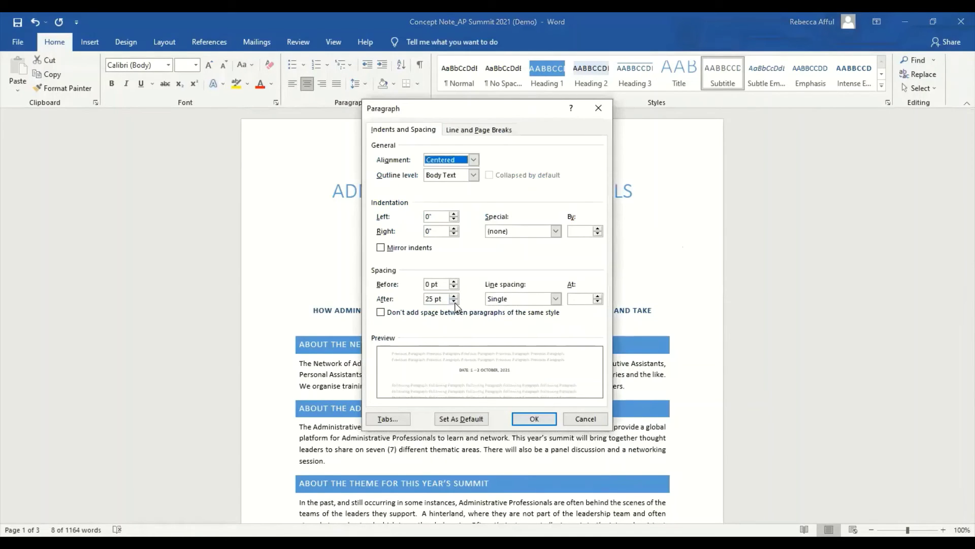
{"action": "left_click", "coordinate": [455, 301]}
{"action": "left_click", "coordinate": [454, 302]}
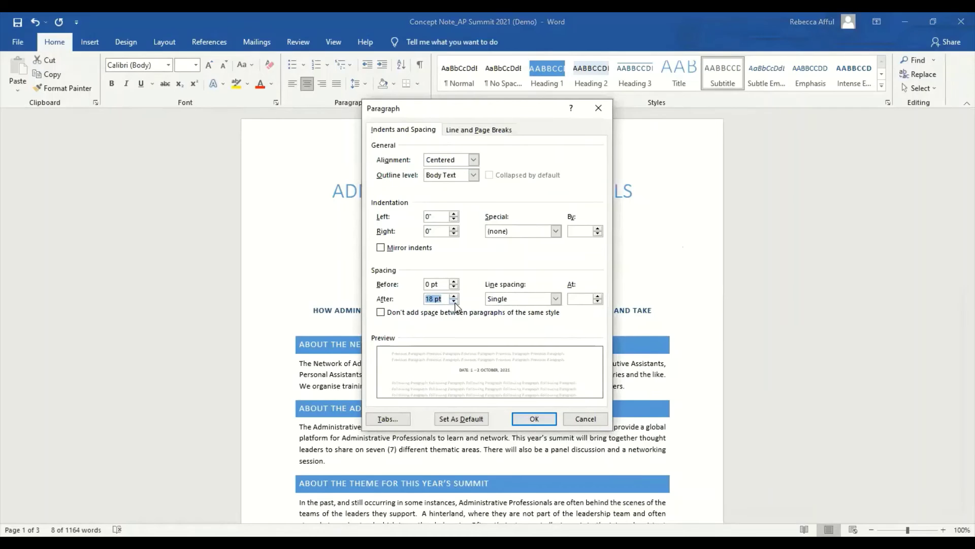
{"action": "left_click", "coordinate": [455, 301]}
{"action": "left_click", "coordinate": [454, 301]}
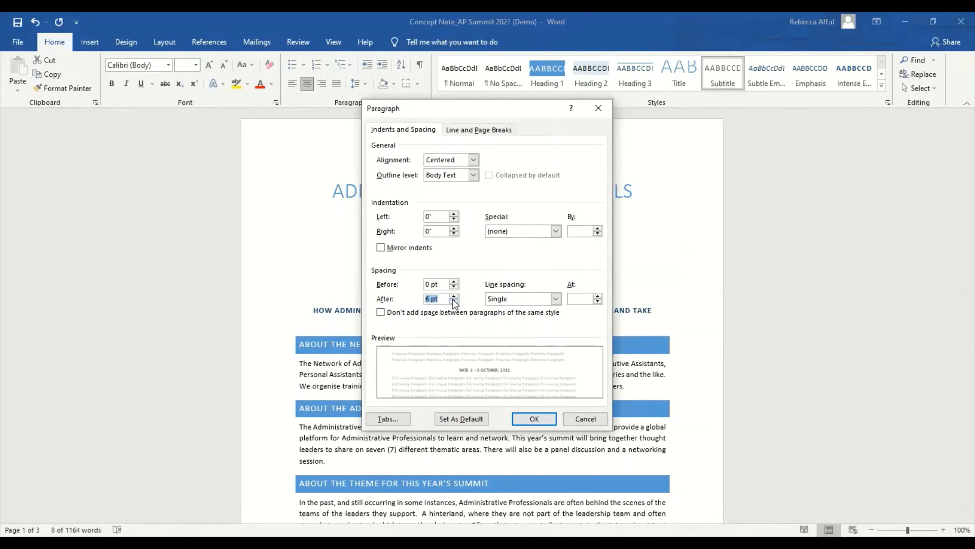
{"action": "left_click", "coordinate": [532, 422]}
{"action": "left_click", "coordinate": [553, 262]}
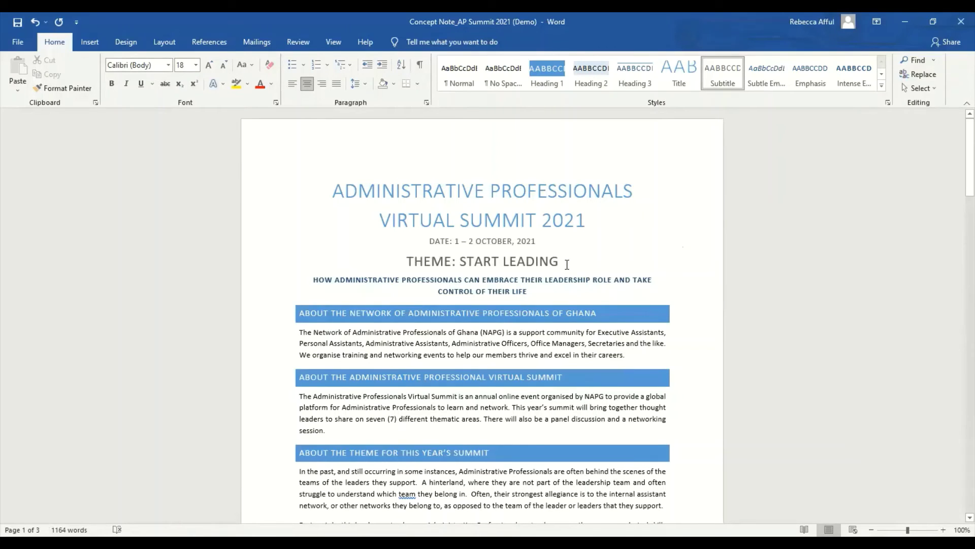
Step: Make the "Theme: Start Leading" line in the title block bold
{"action": "left_click_drag", "start_coordinate": [567, 264], "coordinate": [424, 256]}
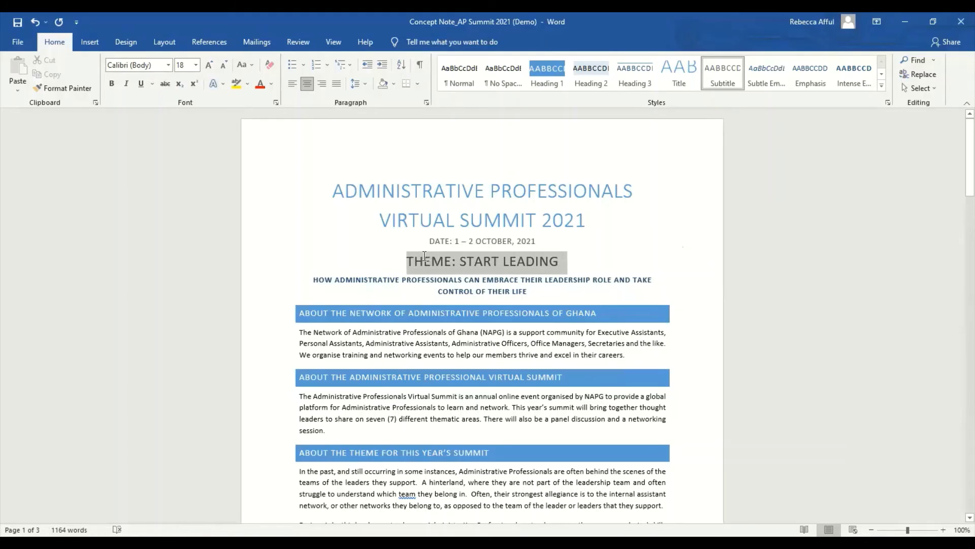
{"action": "left_click", "coordinate": [114, 84]}
{"action": "left_click", "coordinate": [653, 287]}
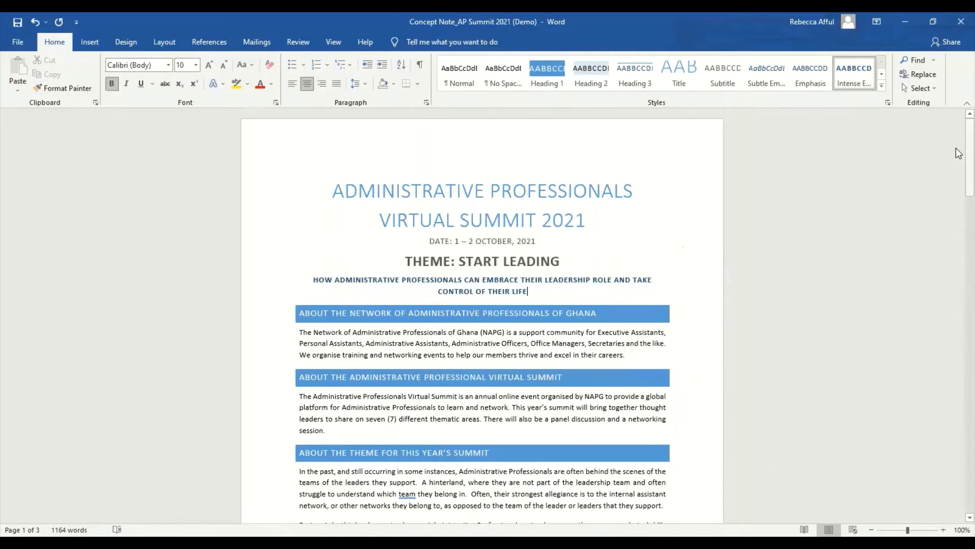
Step: Add the DRAFT 1 watermark to the document's pages and remove the watermark again
{"action": "left_click_drag", "start_coordinate": [957, 151], "coordinate": [956, 117]}
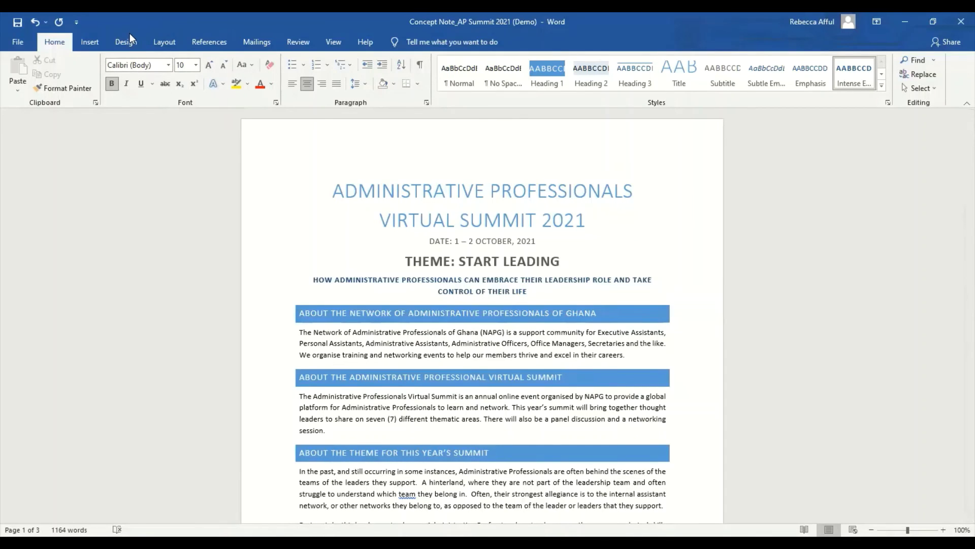
{"action": "left_click", "coordinate": [122, 46]}
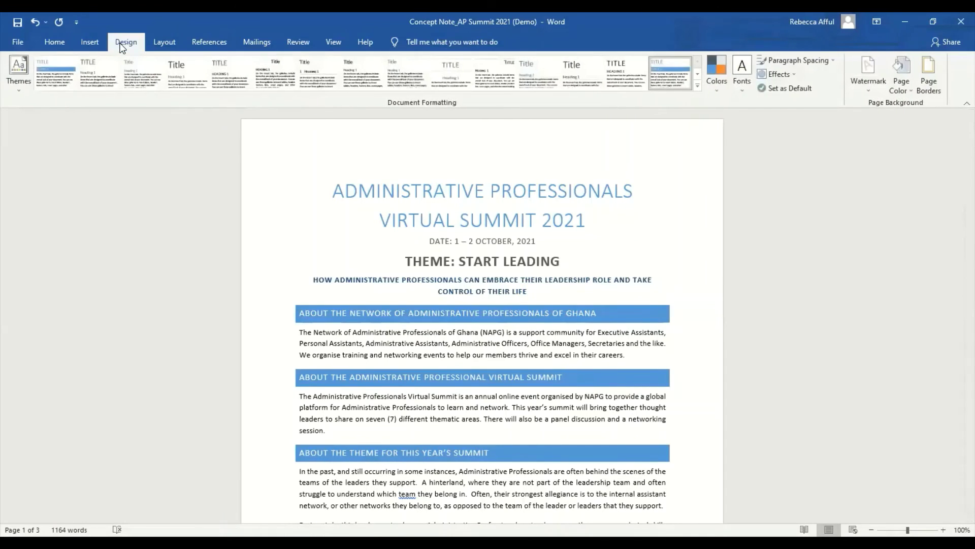
{"action": "left_click", "coordinate": [871, 88]}
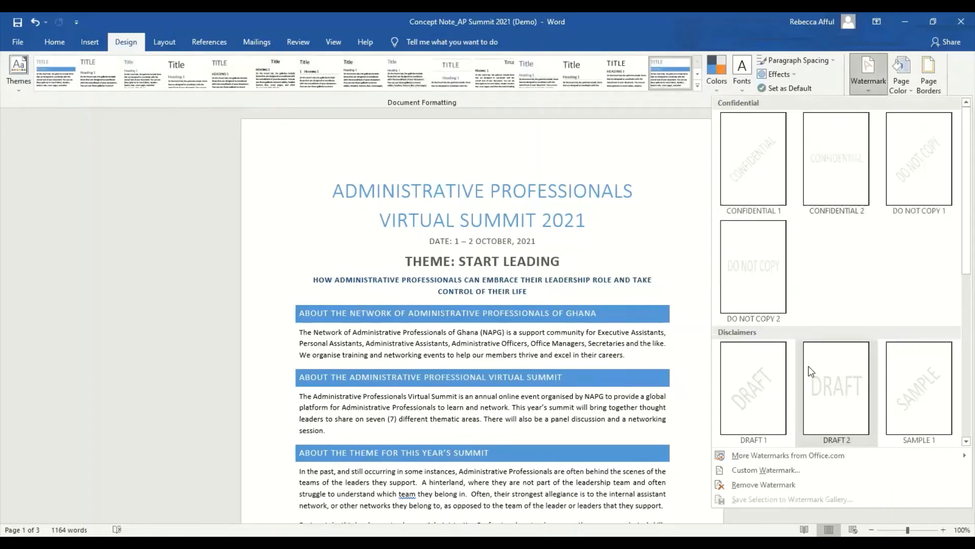
{"action": "left_click", "coordinate": [762, 393]}
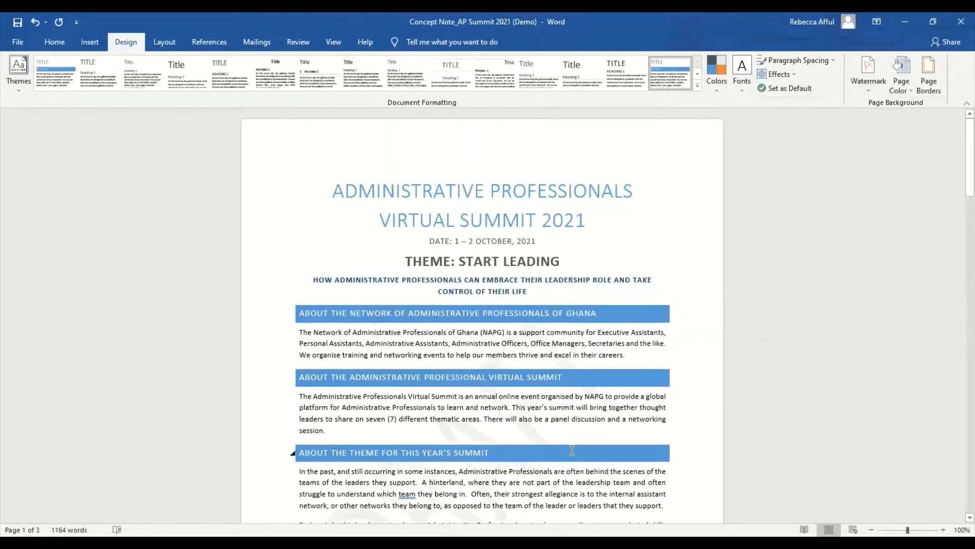
{"action": "left_click", "coordinate": [867, 77]}
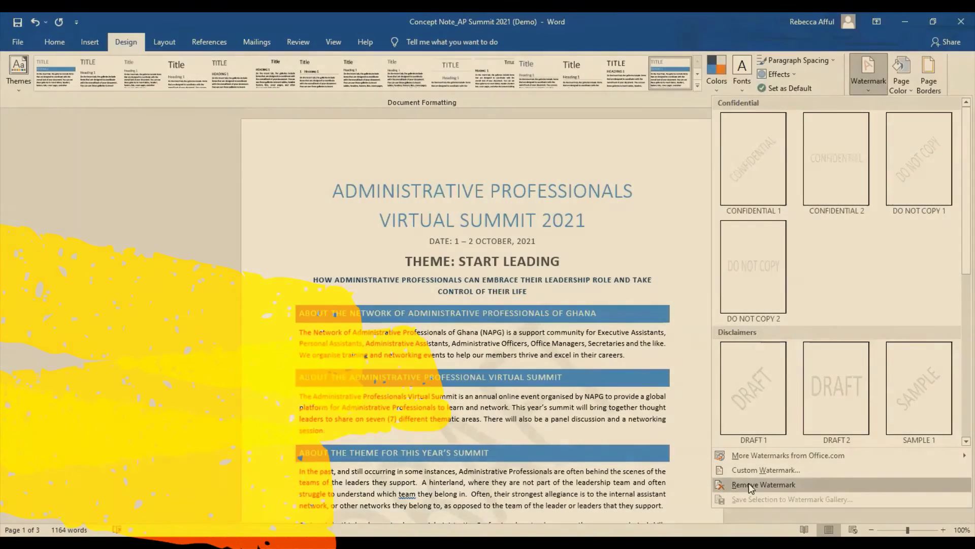
{"action": "left_click", "coordinate": [749, 483]}
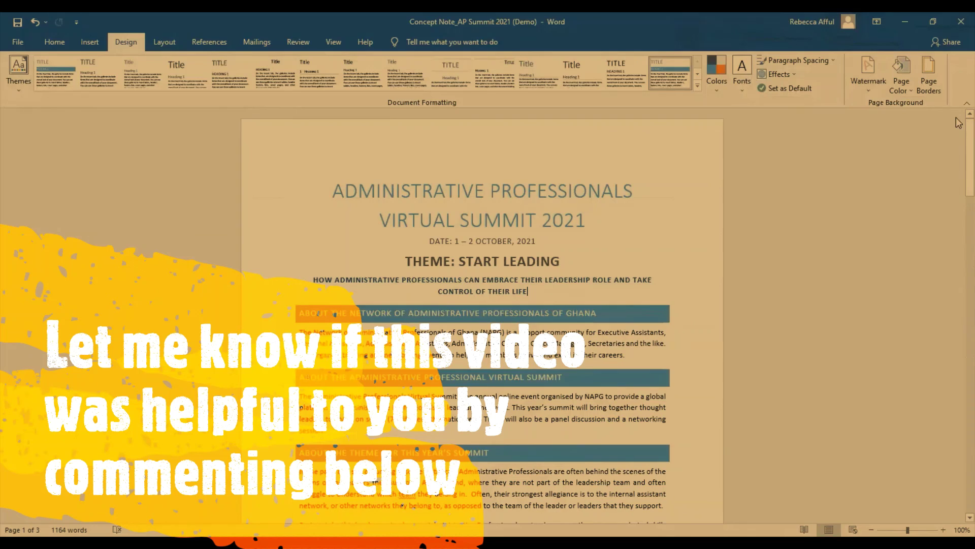